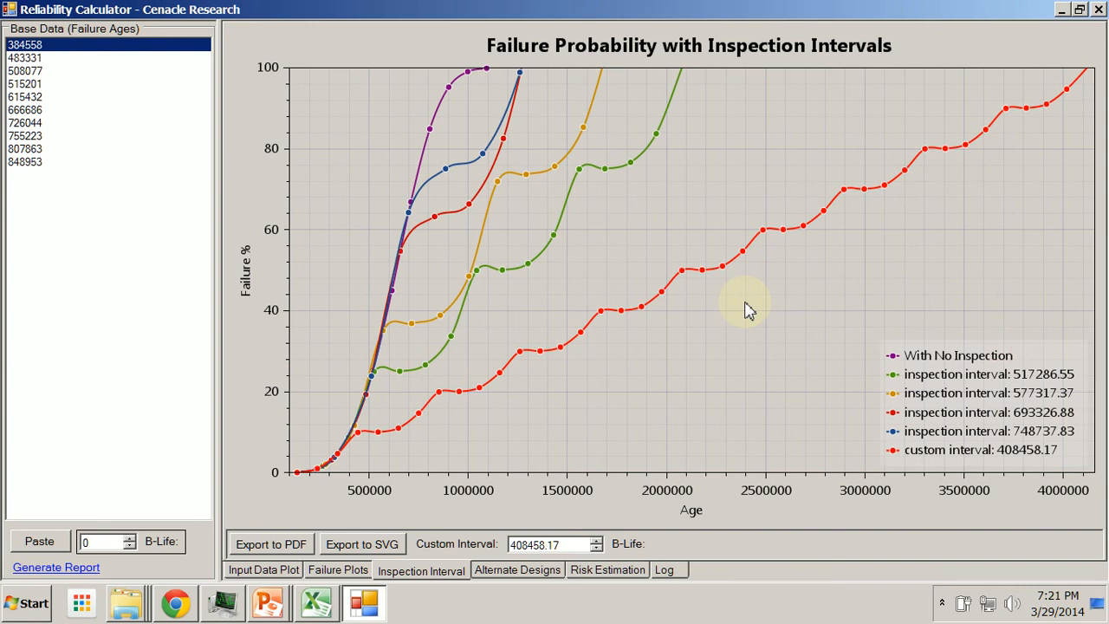
Raise the custom inspection interval in increments up to 669557.73 to compare its failure curve
{"action": "mouse_move", "coordinate": [436, 134]}
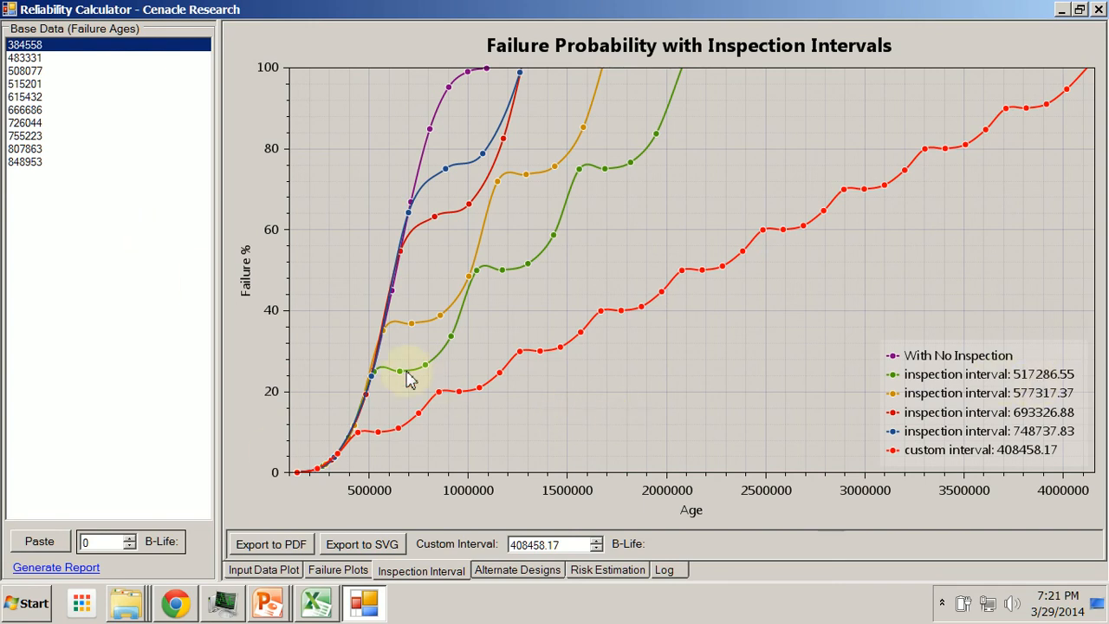
{"action": "mouse_move", "coordinate": [490, 282]}
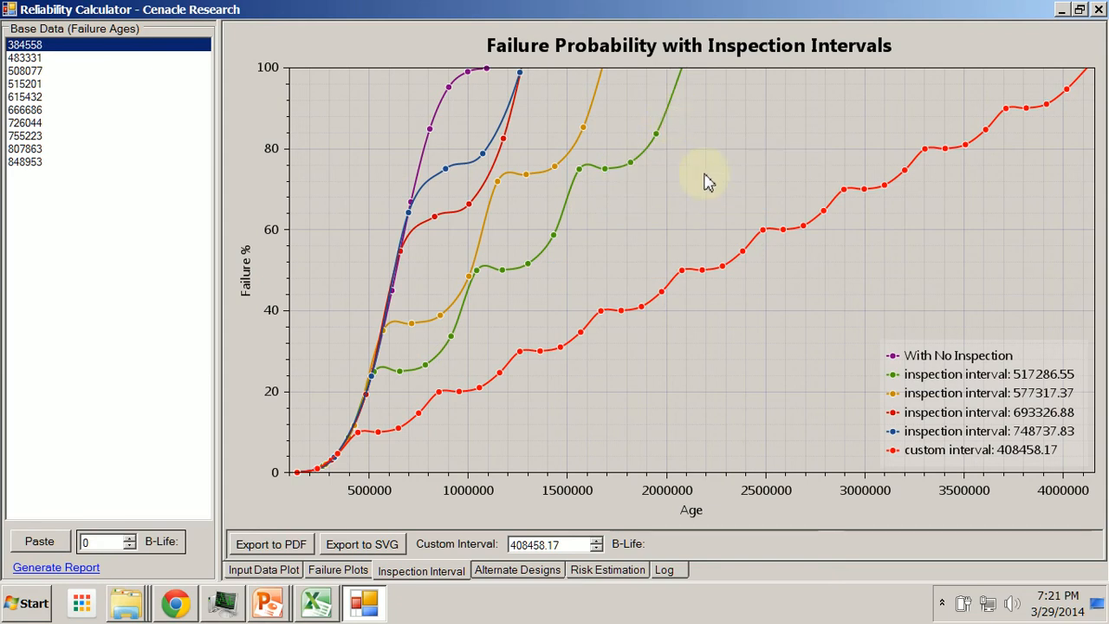
{"action": "left_click", "coordinate": [596, 541]}
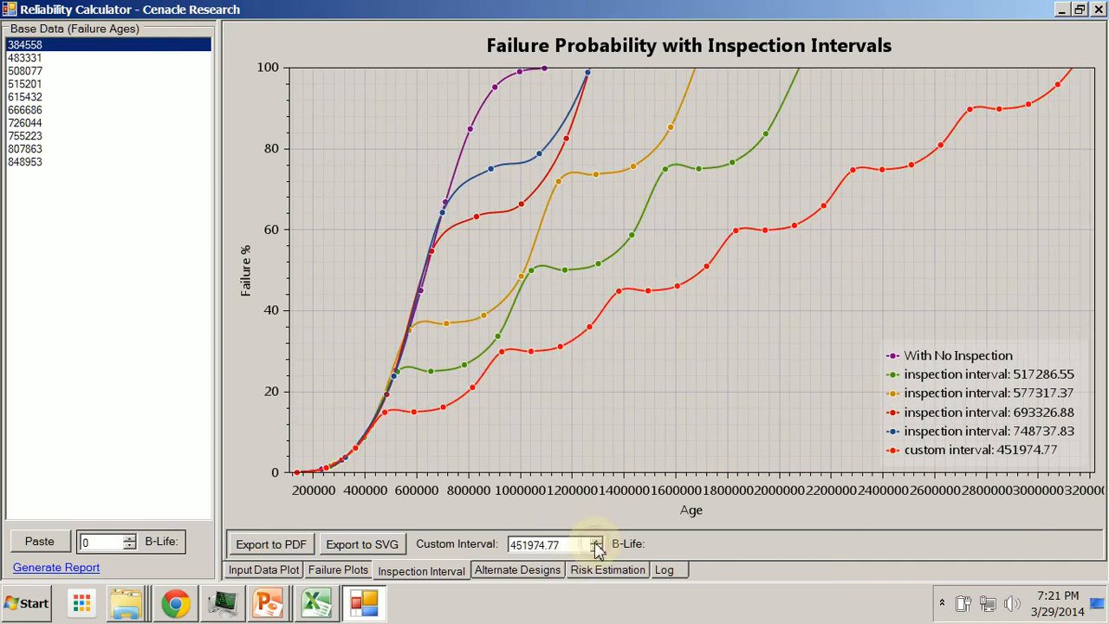
{"action": "left_click", "coordinate": [596, 542]}
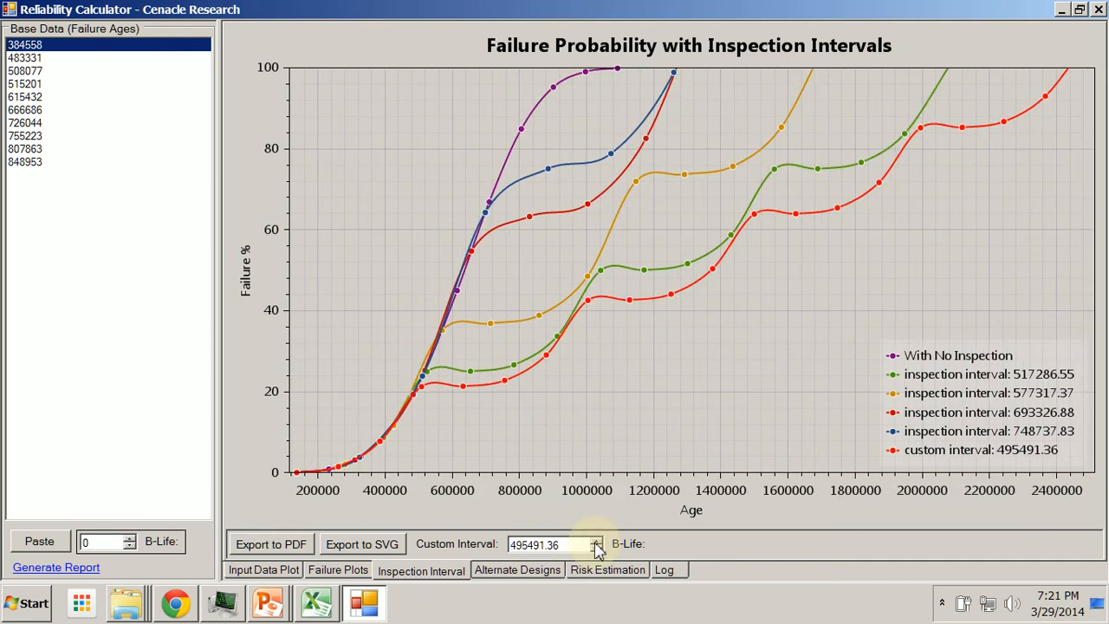
{"action": "left_click", "coordinate": [596, 542]}
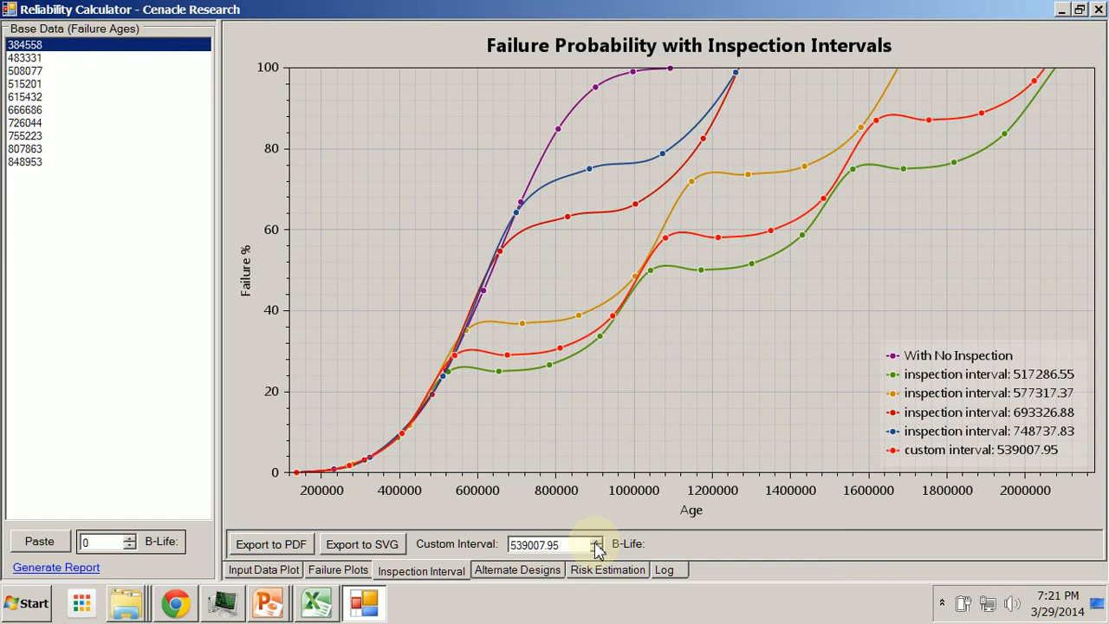
{"action": "left_click", "coordinate": [596, 543]}
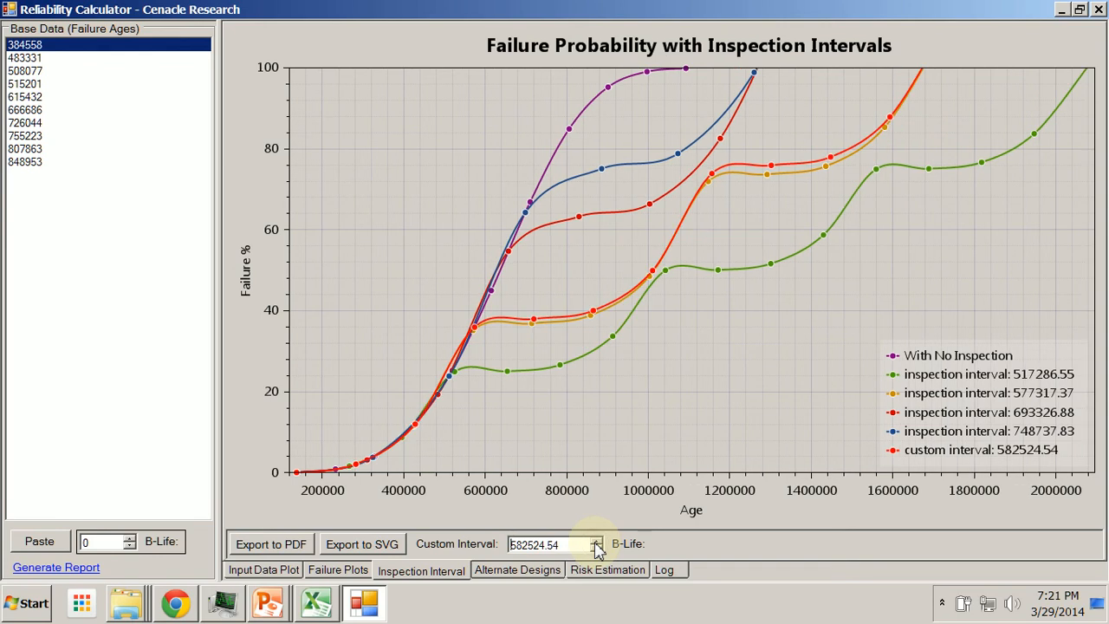
{"action": "left_click", "coordinate": [596, 541]}
{"action": "left_click", "coordinate": [596, 542]}
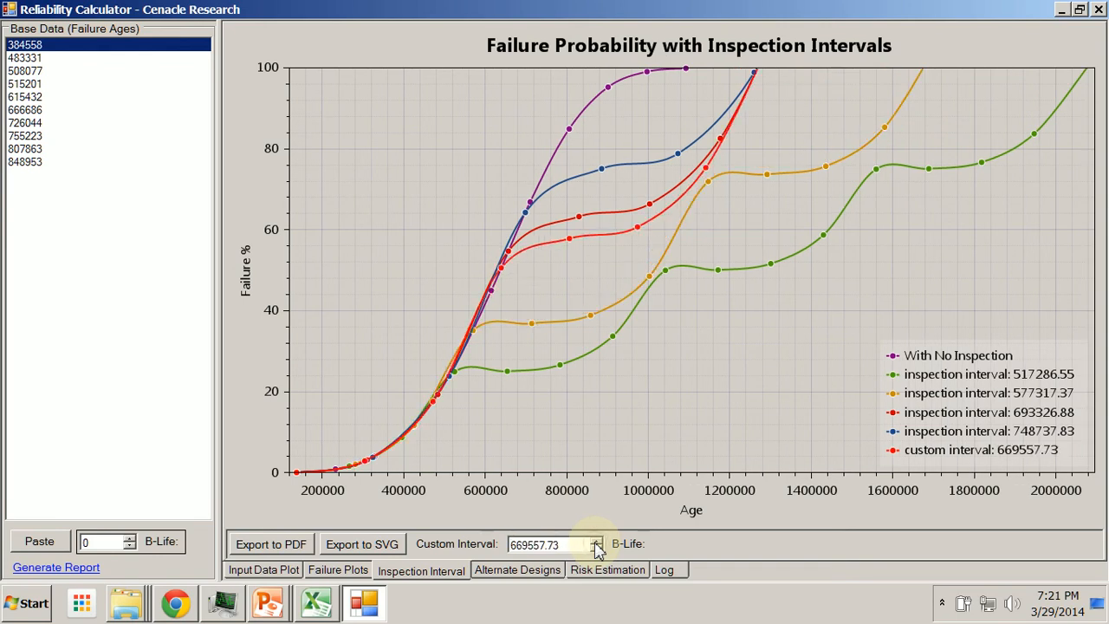
Lower the custom inspection interval in increments back to 408458.17
{"action": "left_click", "coordinate": [597, 550]}
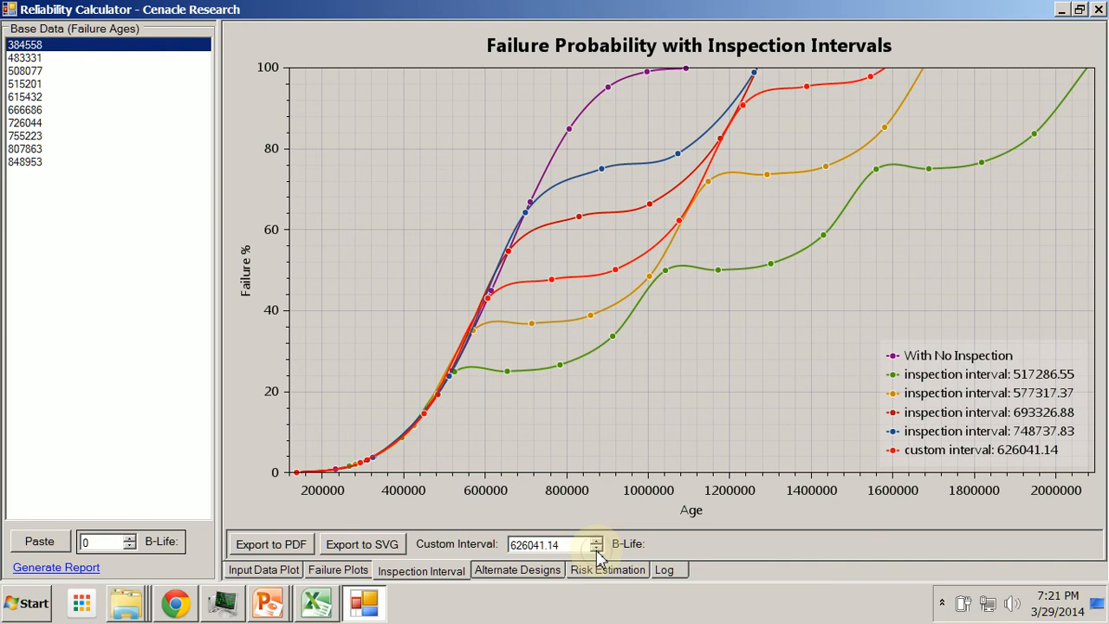
{"action": "left_click", "coordinate": [596, 550]}
{"action": "left_click", "coordinate": [596, 550]}
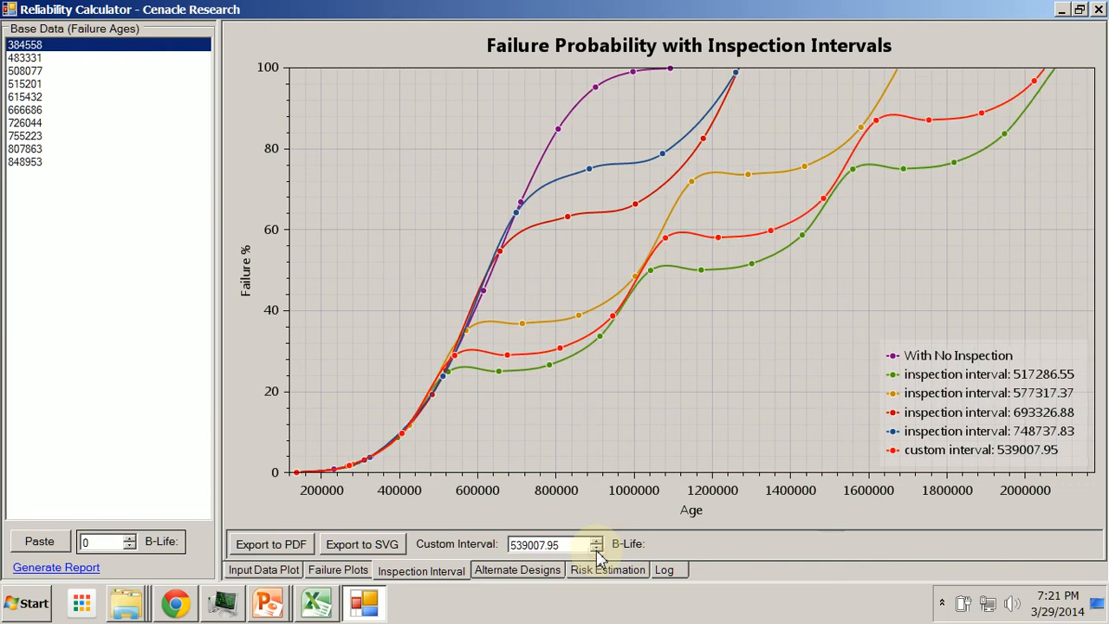
{"action": "left_click", "coordinate": [596, 550]}
{"action": "left_click", "coordinate": [597, 550]}
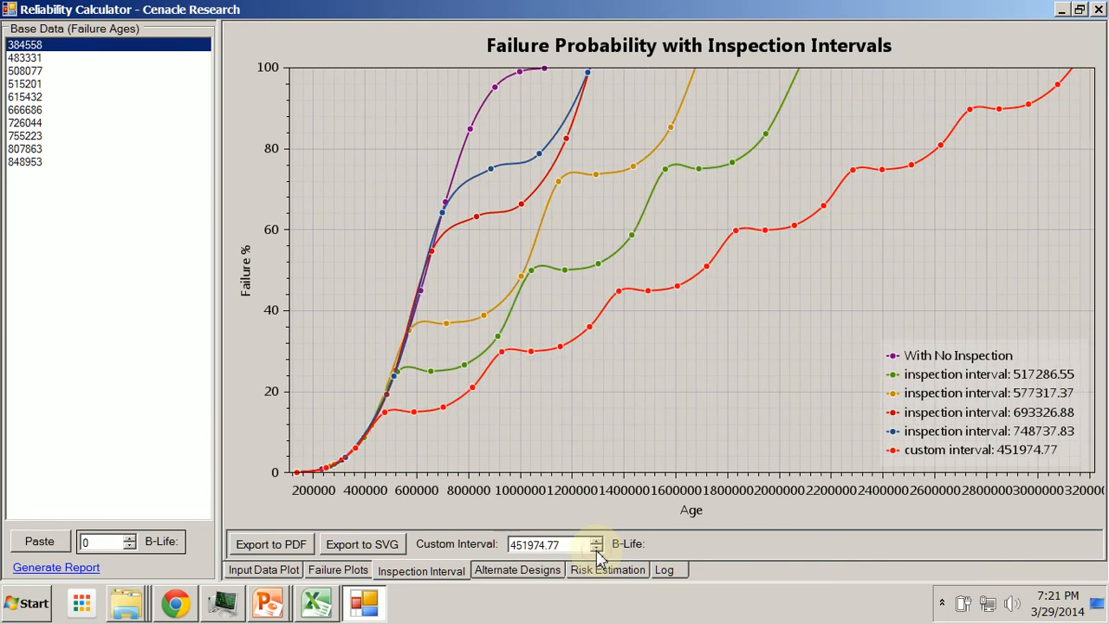
{"action": "left_click", "coordinate": [596, 550]}
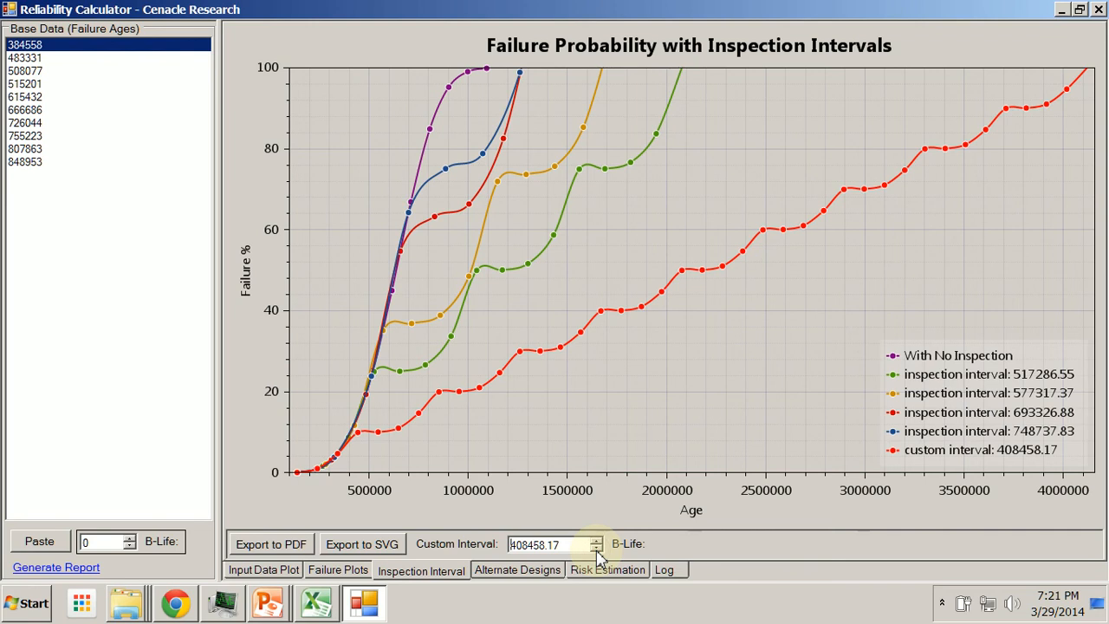
Raise the custom inspection interval to 626041.14 and step it back down to 408458.17
{"action": "left_click", "coordinate": [597, 541]}
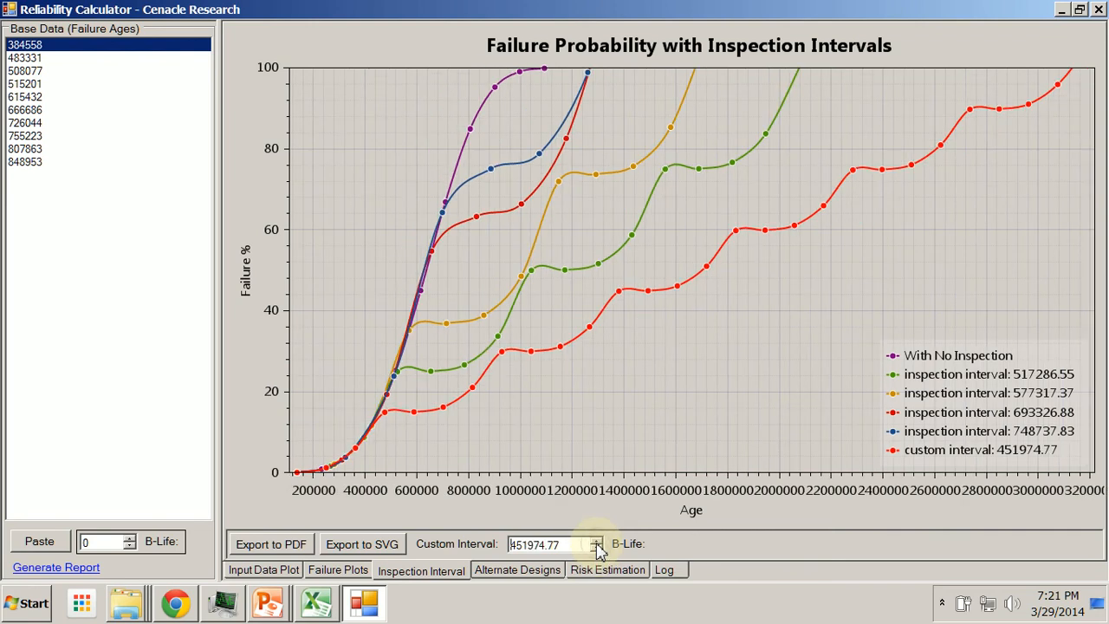
{"action": "left_click", "coordinate": [596, 543]}
{"action": "left_click", "coordinate": [596, 543]}
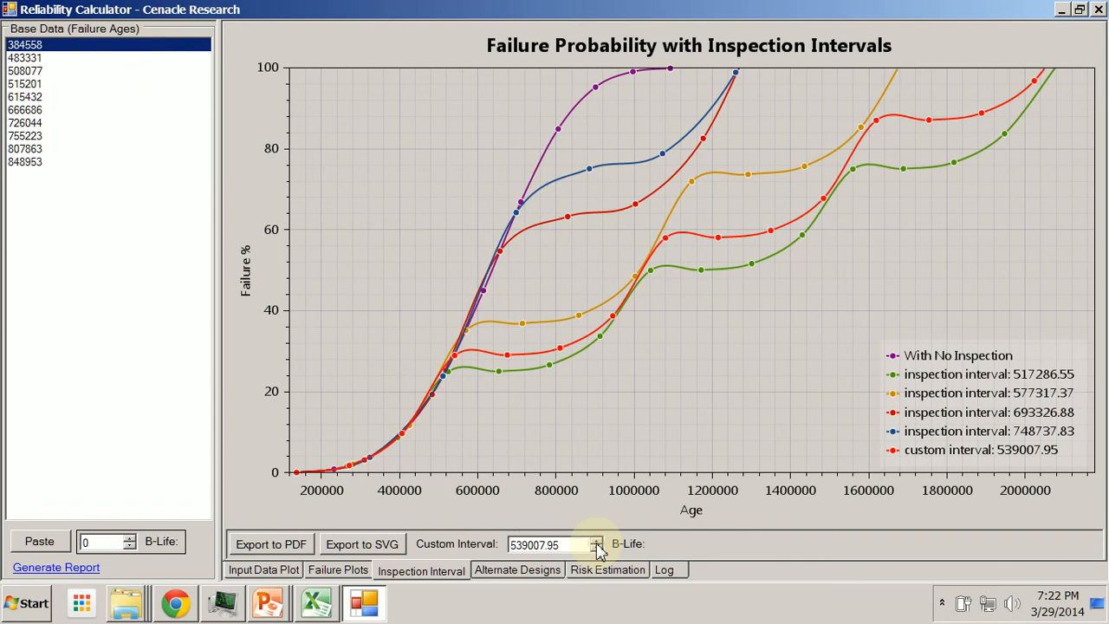
{"action": "left_click", "coordinate": [596, 543]}
{"action": "left_click", "coordinate": [596, 542]}
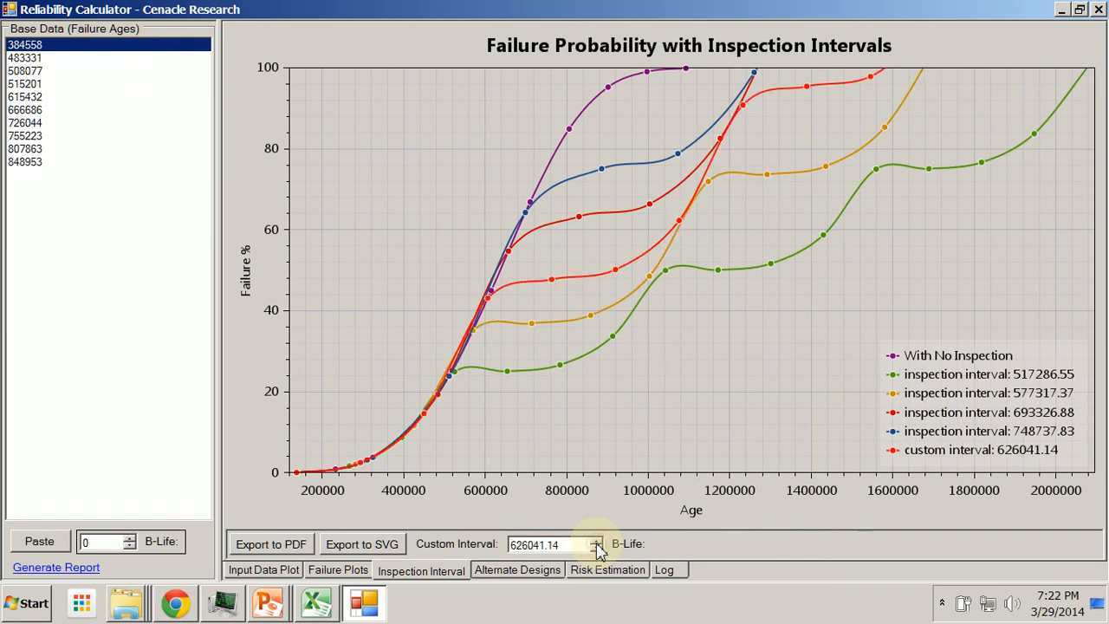
{"action": "left_click", "coordinate": [596, 549]}
{"action": "left_click", "coordinate": [596, 549]}
{"action": "left_click", "coordinate": [596, 548]}
{"action": "left_click", "coordinate": [596, 549]}
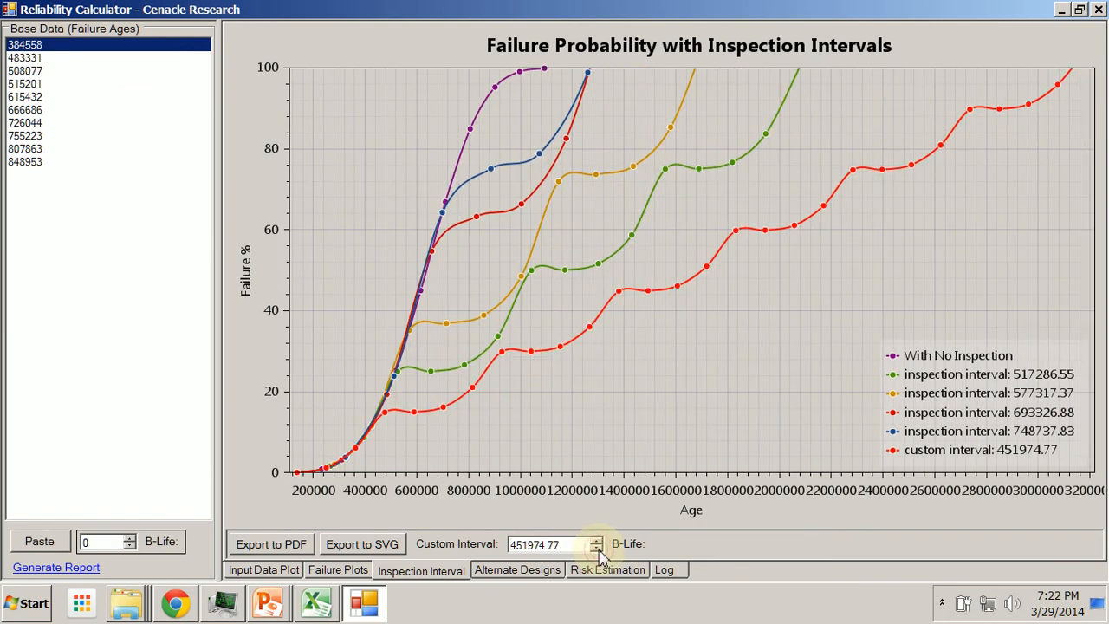
{"action": "left_click", "coordinate": [596, 548]}
{"action": "mouse_move", "coordinate": [539, 372]}
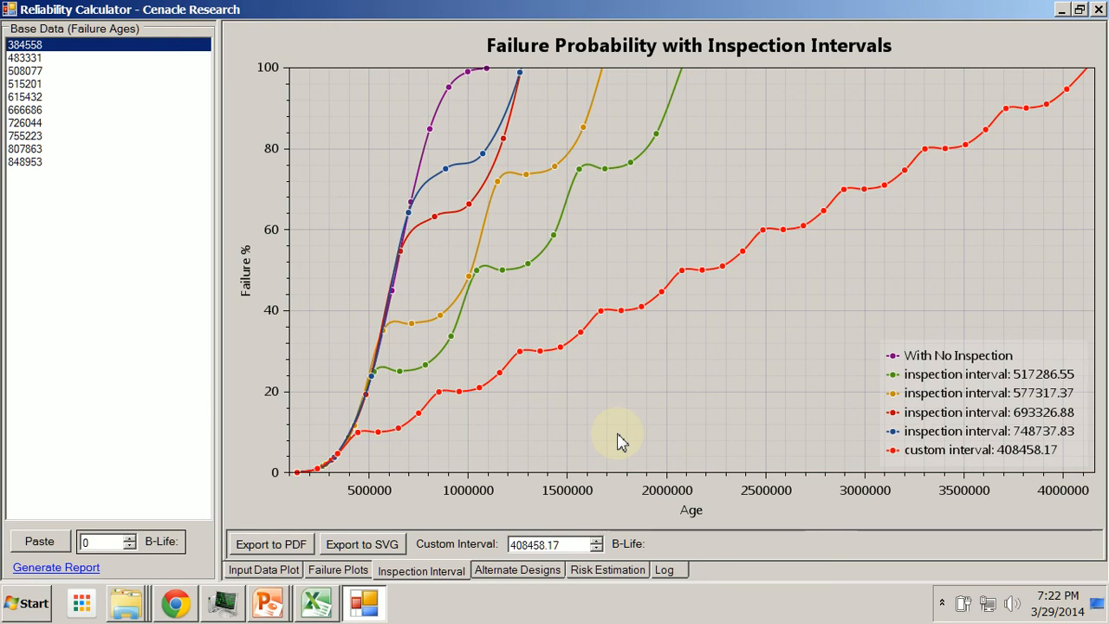
Set the B-Life percentage to 10
{"action": "left_click_drag", "start_coordinate": [100, 542], "coordinate": [65, 540]}
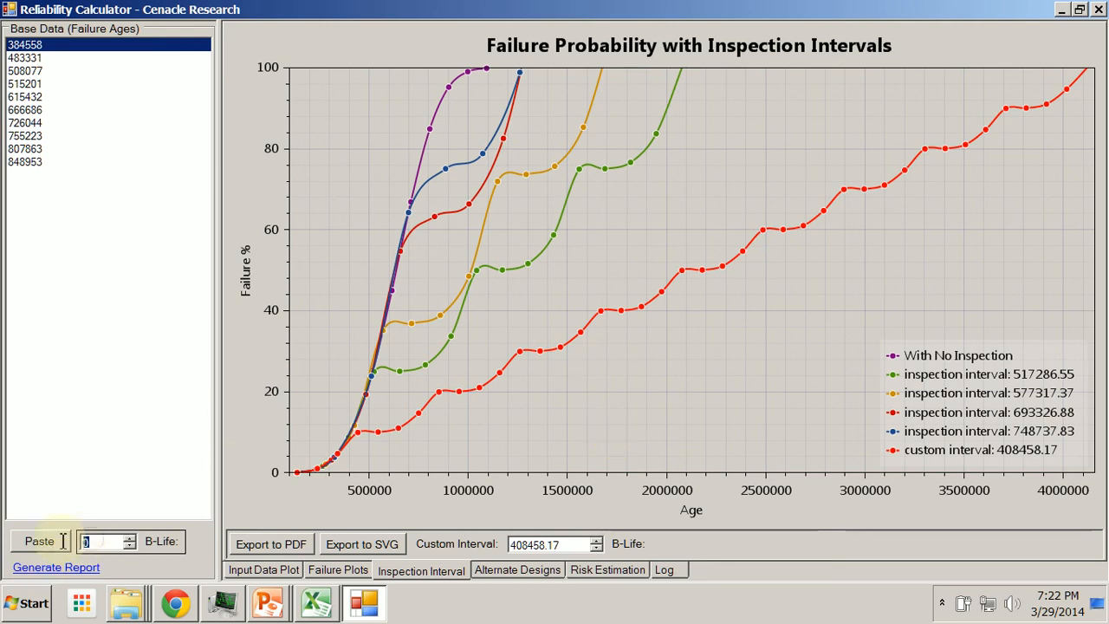
{"action": "type", "text": "10"}
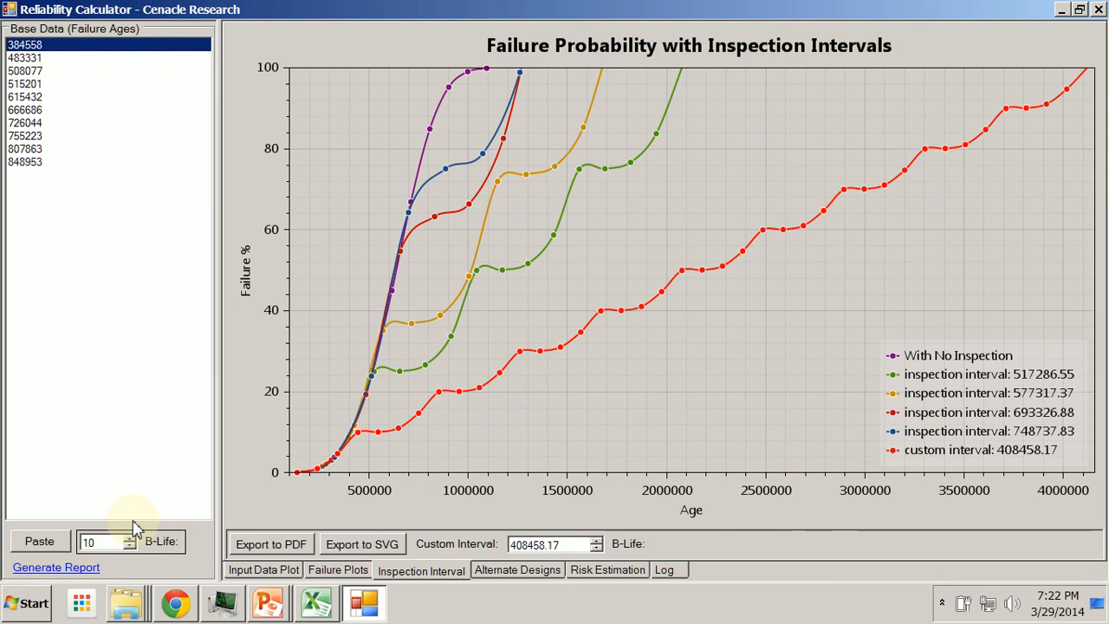
{"action": "key", "text": "Return"}
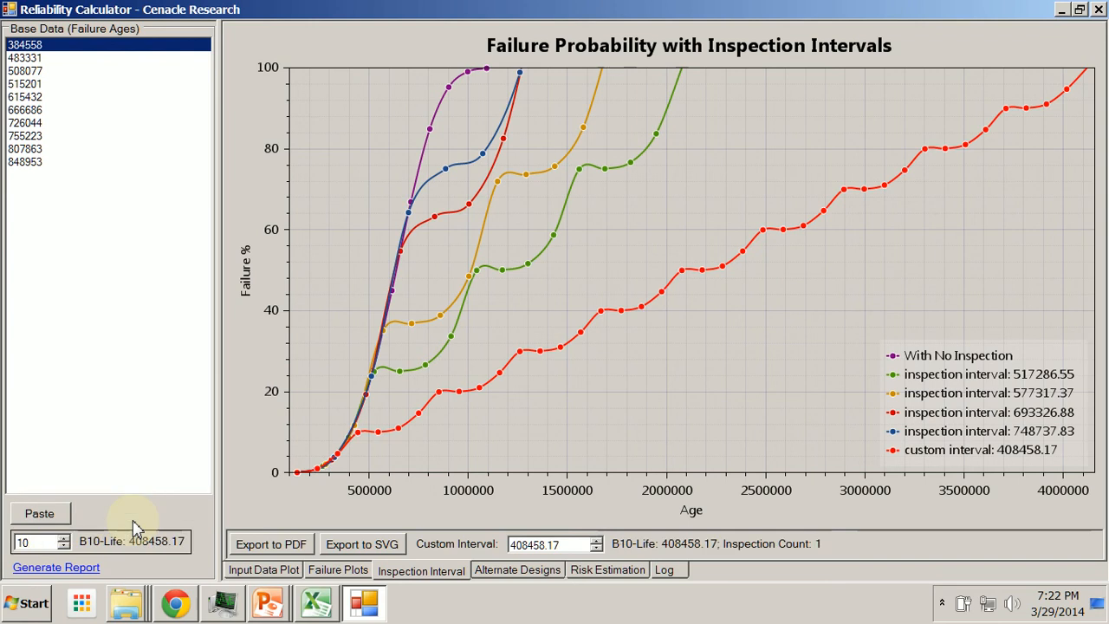
Raise the custom inspection interval by two increments to 495491.36
{"action": "left_click", "coordinate": [596, 540]}
{"action": "left_click", "coordinate": [596, 540]}
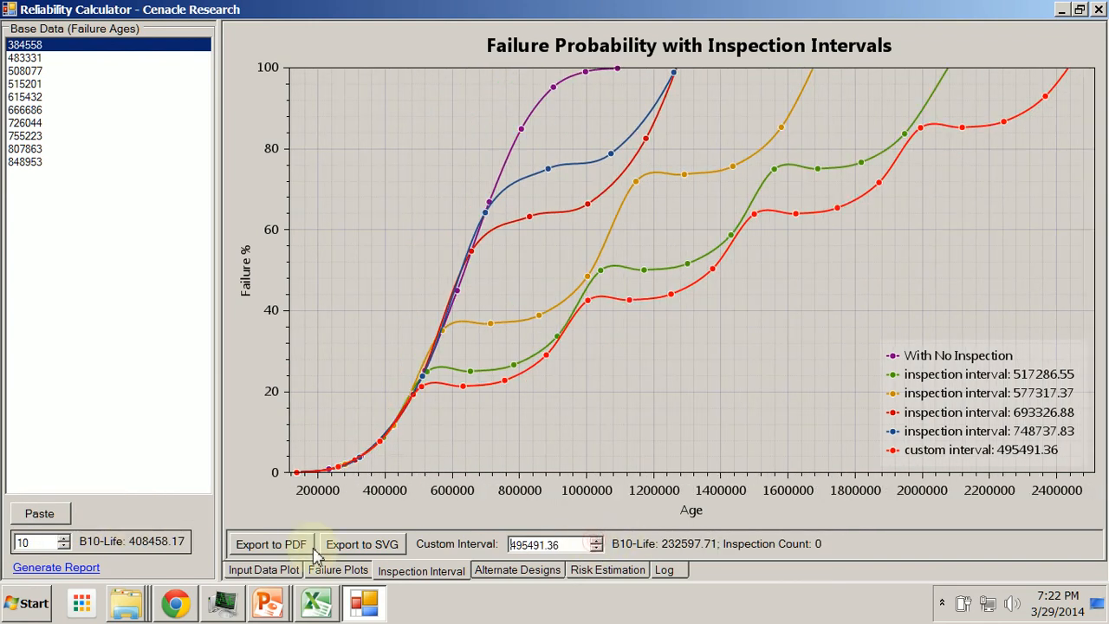
{"action": "left_click", "coordinate": [50, 542]}
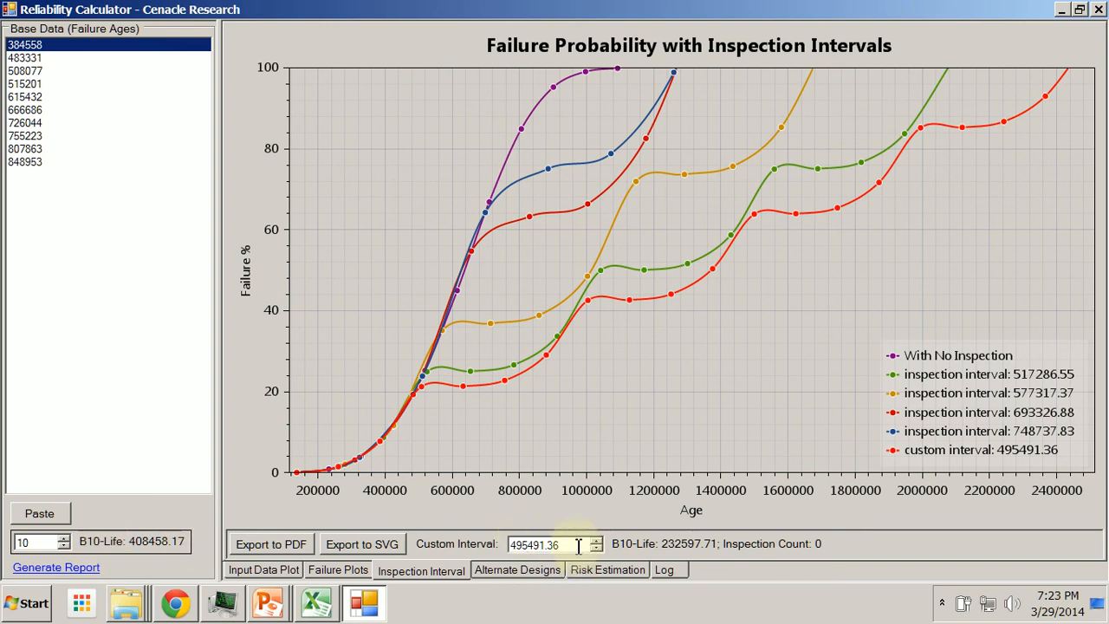
Set the custom inspection interval to 500000
{"action": "double_click", "coordinate": [552, 544]}
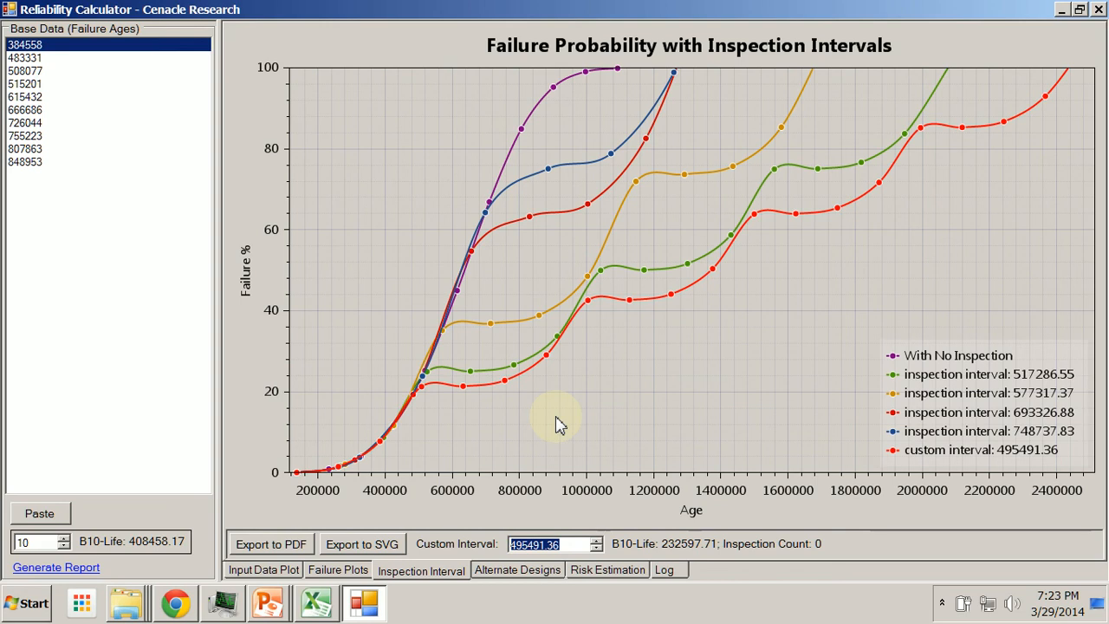
{"action": "type", "text": "1000"}
{"action": "key", "text": "ctrl+a"}
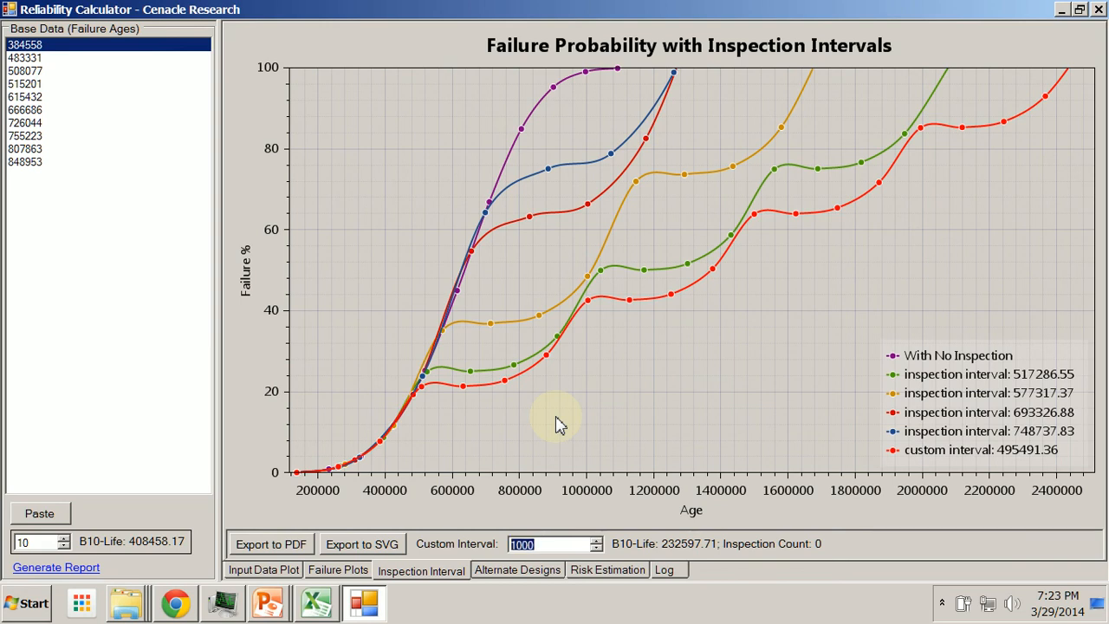
{"action": "type", "text": "500000"}
{"action": "key", "text": "Return"}
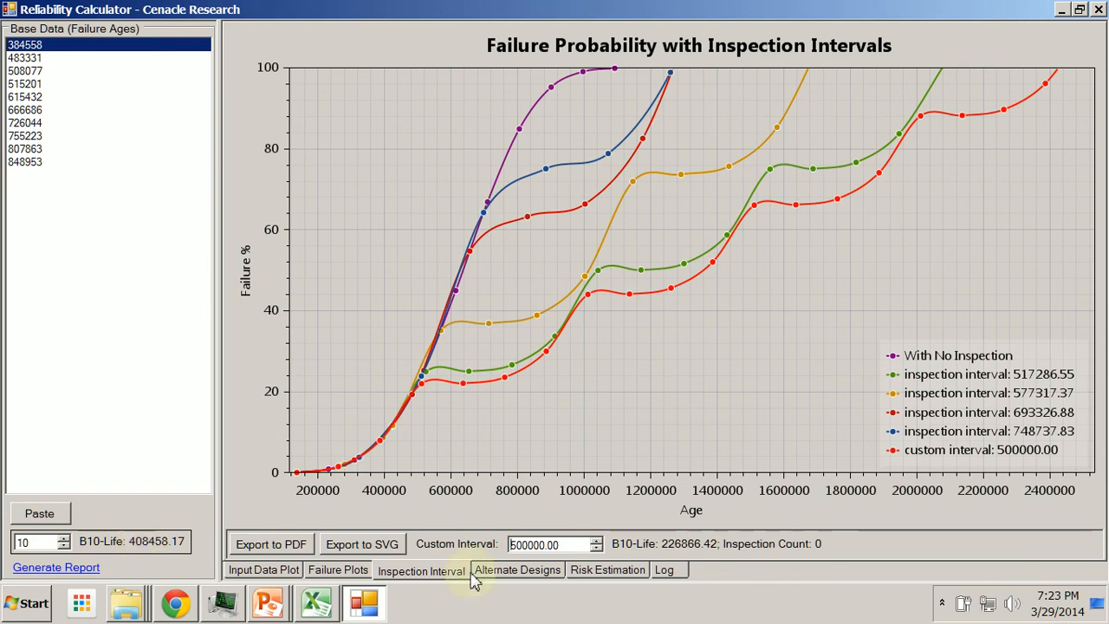
Raise the custom inspection interval in increments up to 804616.15
{"action": "left_click", "coordinate": [577, 543]}
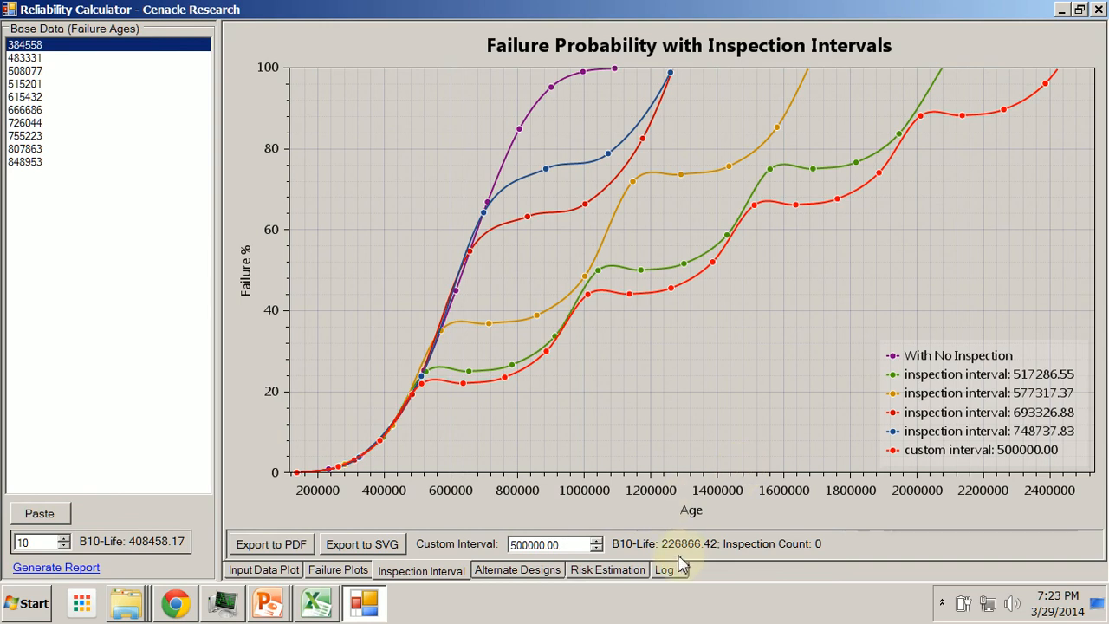
{"action": "left_click", "coordinate": [597, 543]}
{"action": "left_click", "coordinate": [598, 542]}
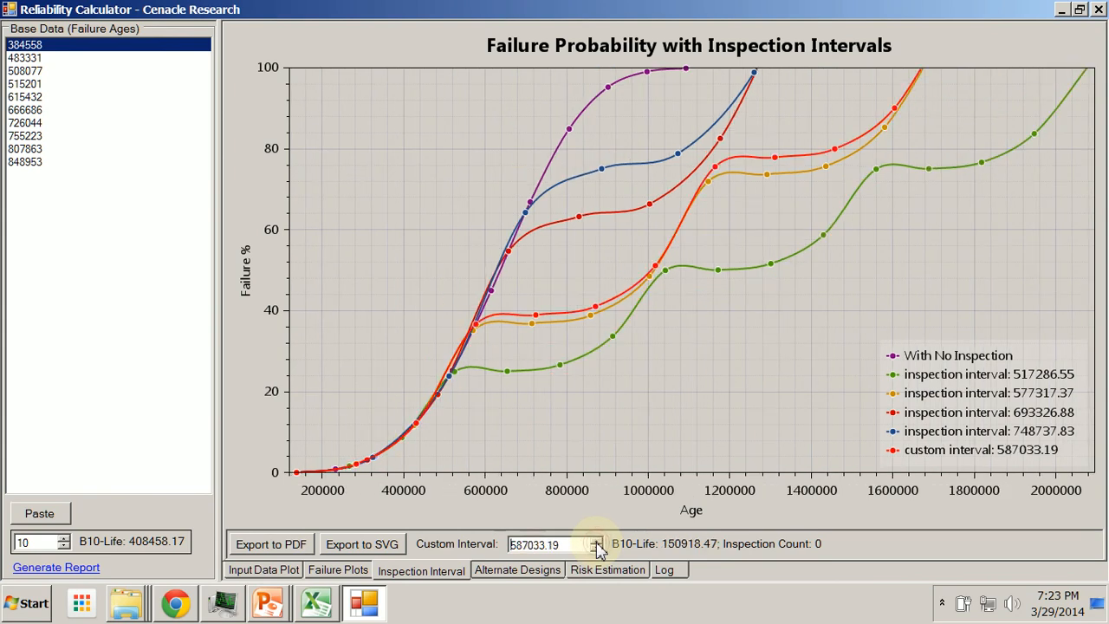
{"action": "left_click", "coordinate": [597, 542]}
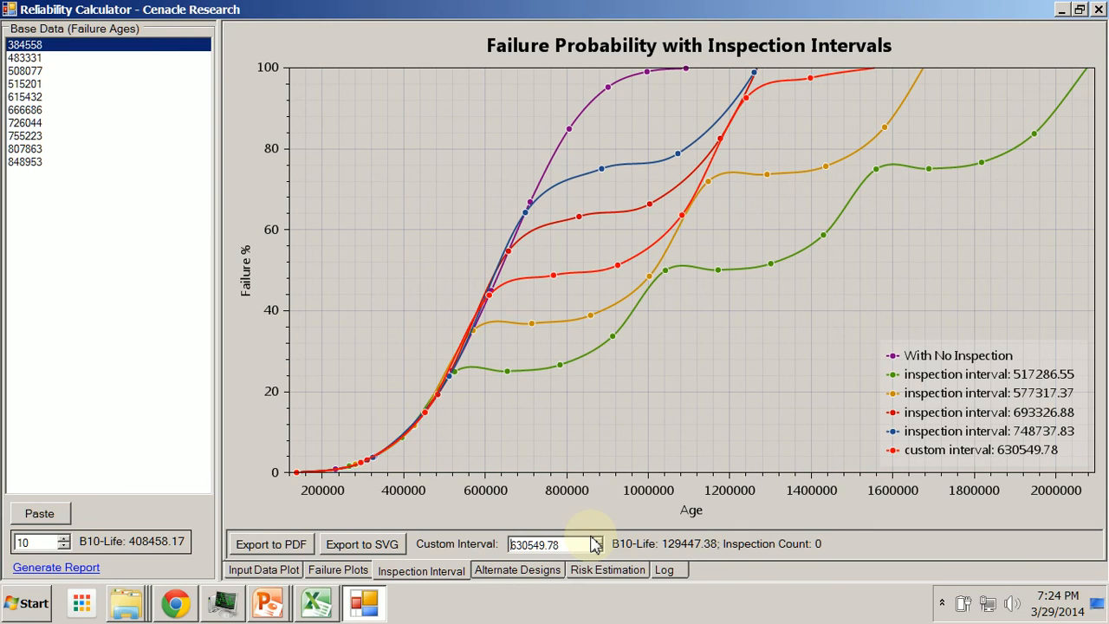
{"action": "left_click", "coordinate": [597, 540]}
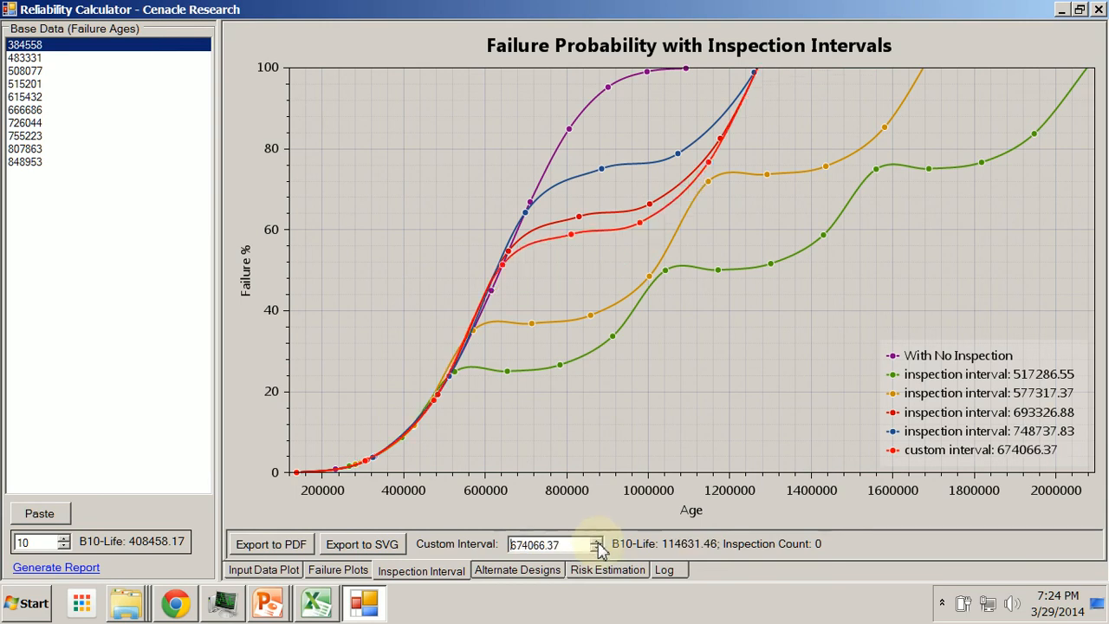
{"action": "left_click", "coordinate": [597, 541]}
{"action": "left_click", "coordinate": [597, 541]}
{"action": "left_click", "coordinate": [597, 541]}
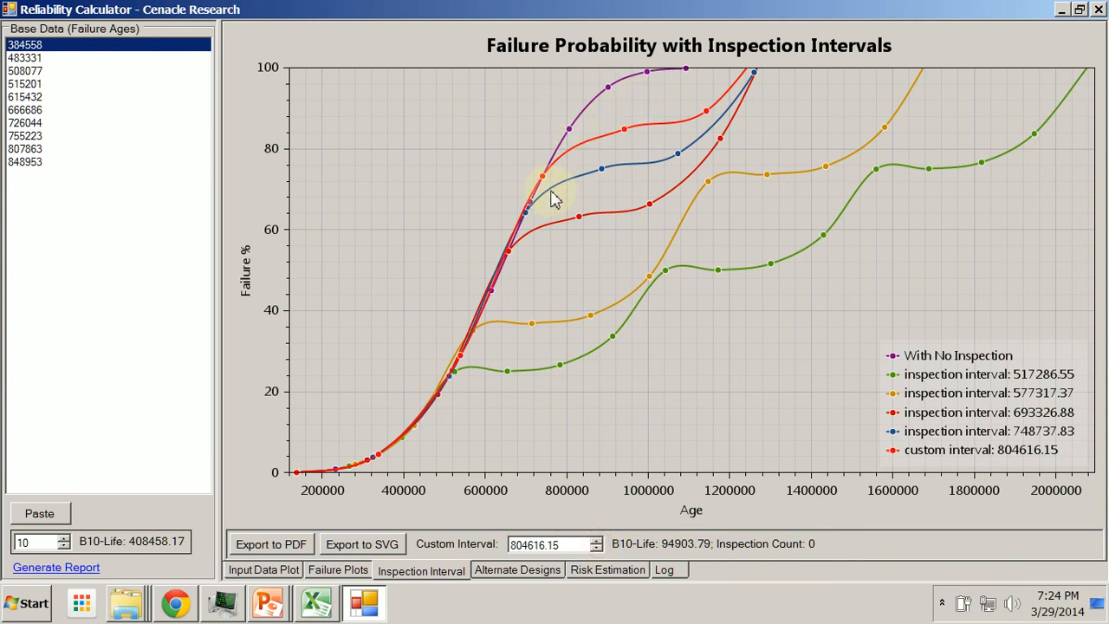
Lower the custom inspection interval in increments down to 408458.17
{"action": "left_click", "coordinate": [597, 549]}
{"action": "left_click", "coordinate": [596, 548]}
{"action": "left_click", "coordinate": [596, 549]}
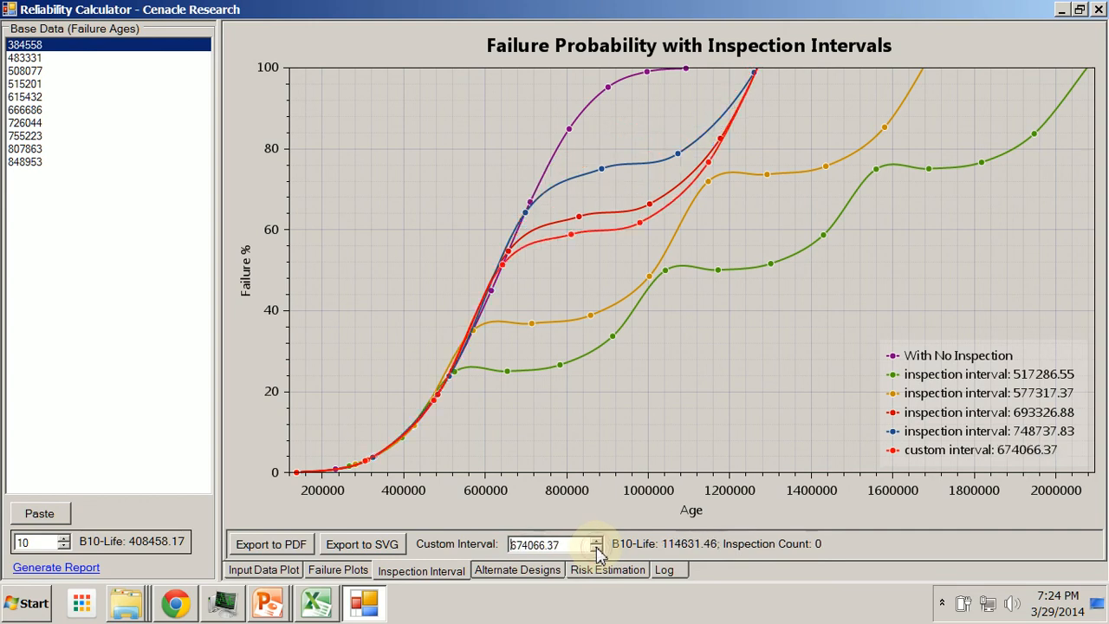
{"action": "left_click", "coordinate": [597, 549]}
{"action": "left_click", "coordinate": [596, 549]}
{"action": "left_click", "coordinate": [596, 548]}
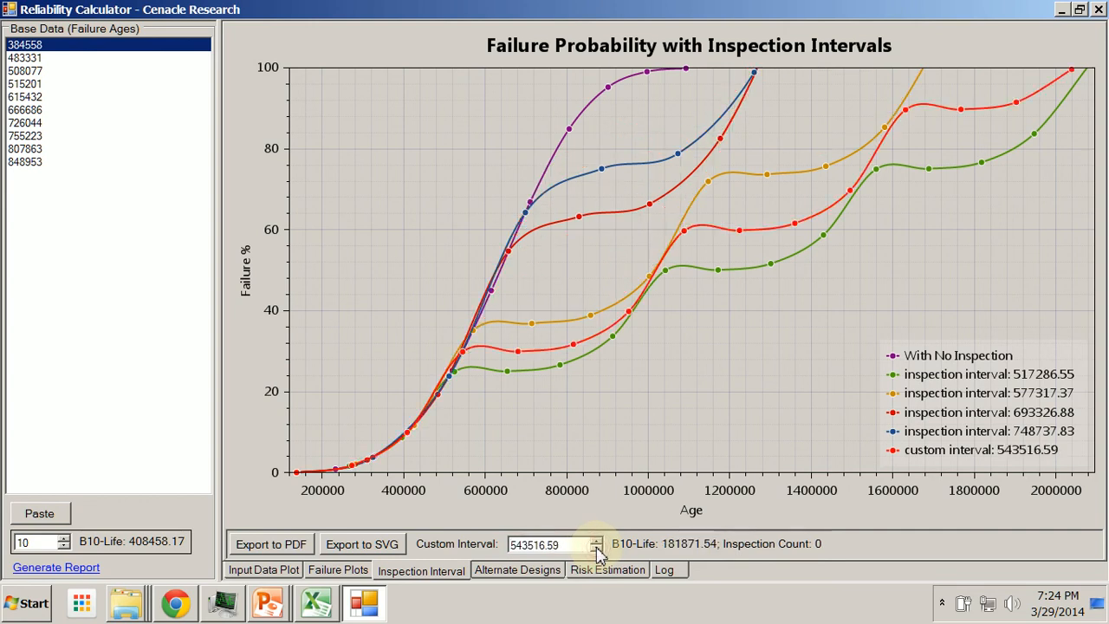
{"action": "left_click", "coordinate": [596, 548]}
{"action": "left_click", "coordinate": [597, 549]}
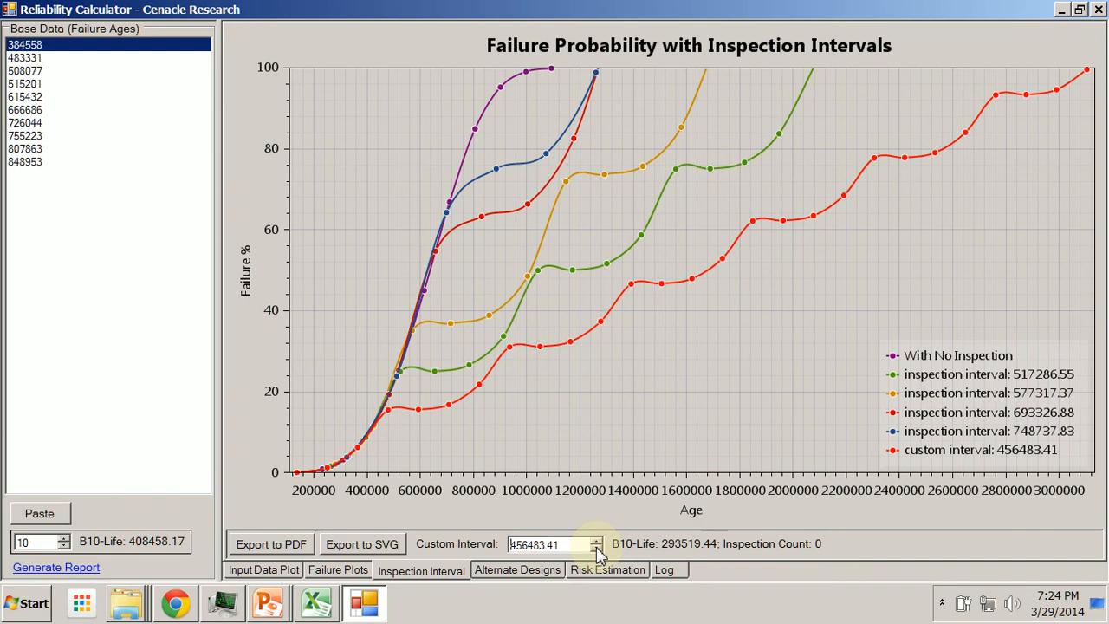
{"action": "left_click", "coordinate": [596, 549]}
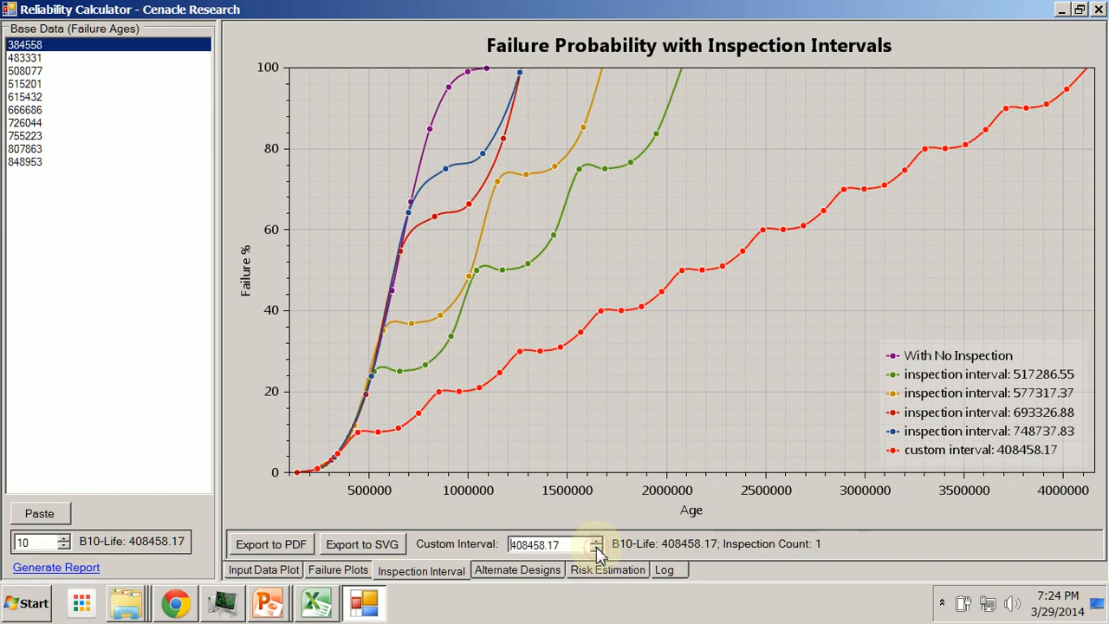
Set the B-Life percentage to 60
{"action": "double_click", "coordinate": [22, 542]}
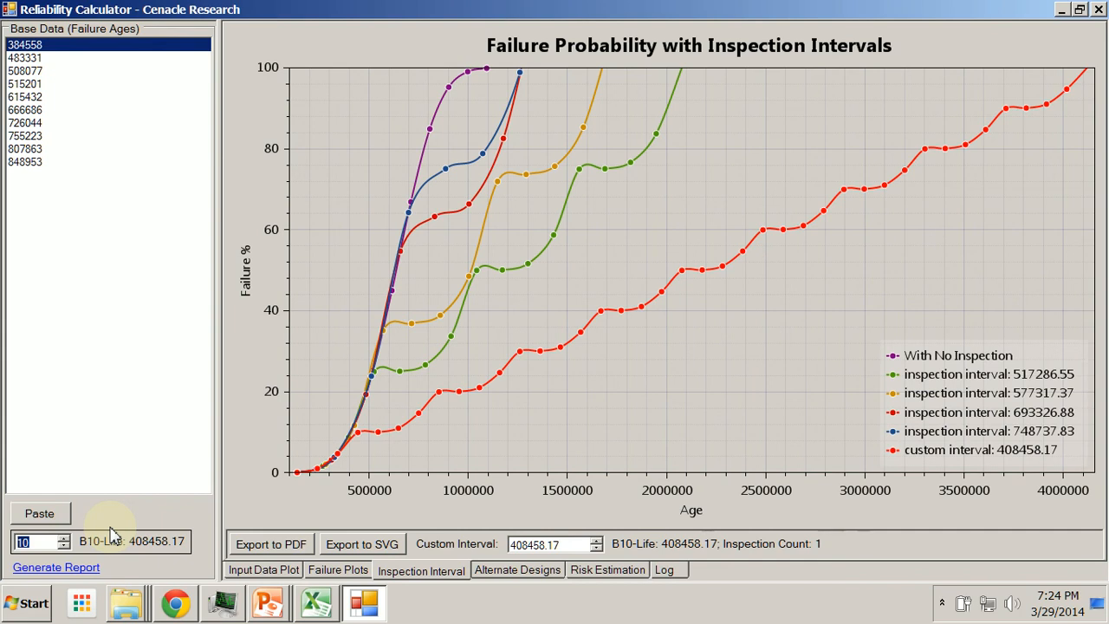
{"action": "type", "text": "60"}
{"action": "key", "text": "Return"}
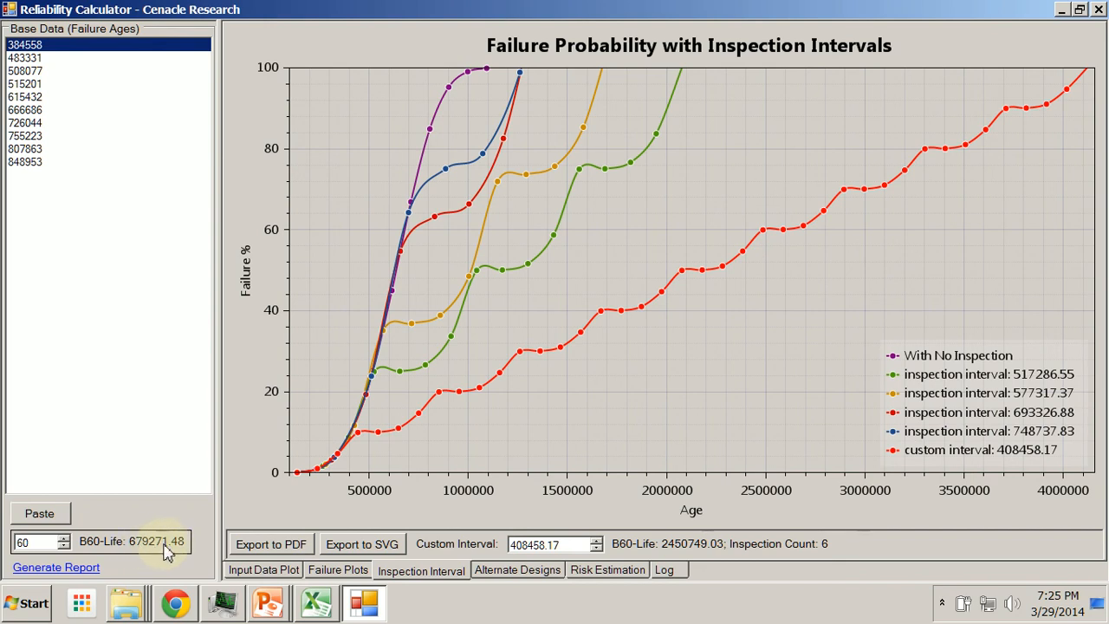
Launch the Calculator app from the Start menu search
{"action": "left_click", "coordinate": [573, 546]}
{"action": "left_click_drag", "start_coordinate": [573, 546], "coordinate": [530, 549]}
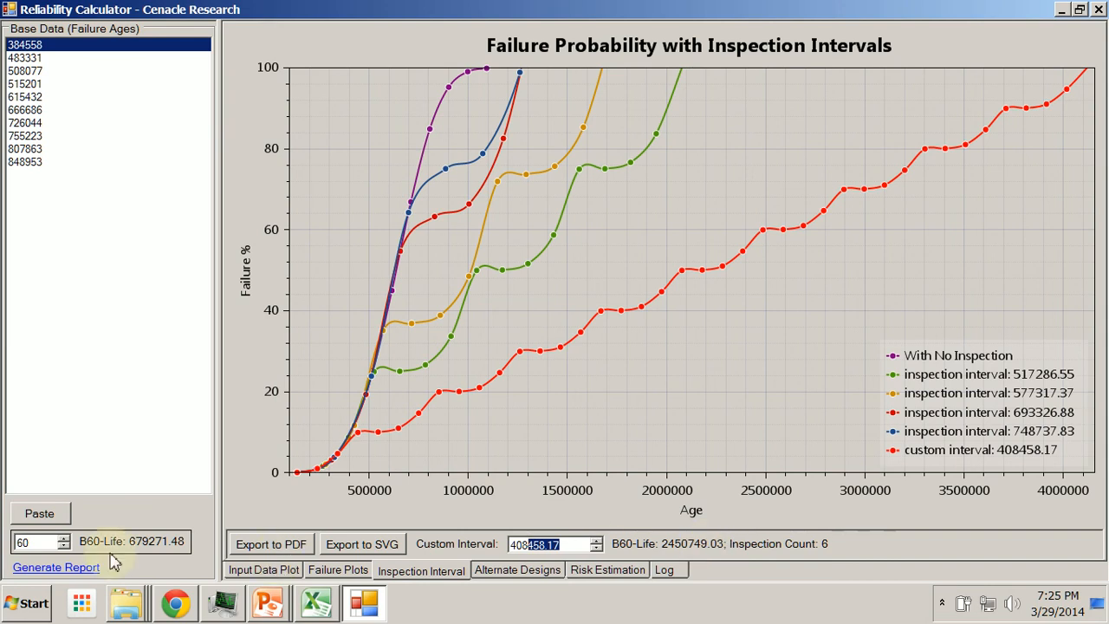
{"action": "left_click", "coordinate": [7, 611]}
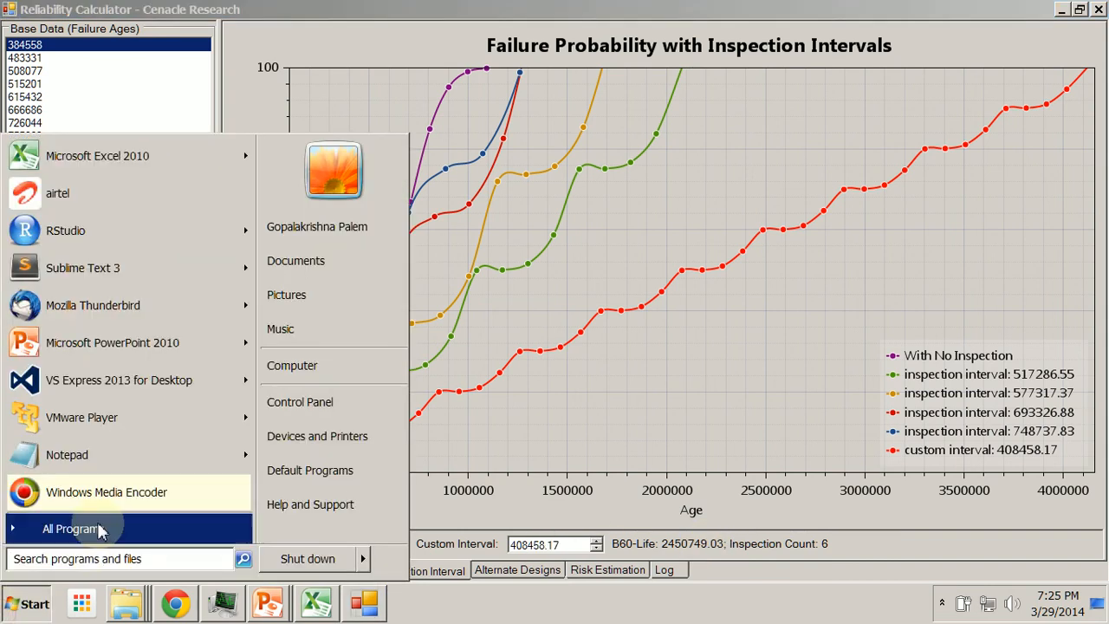
{"action": "type", "text": "calcu"}
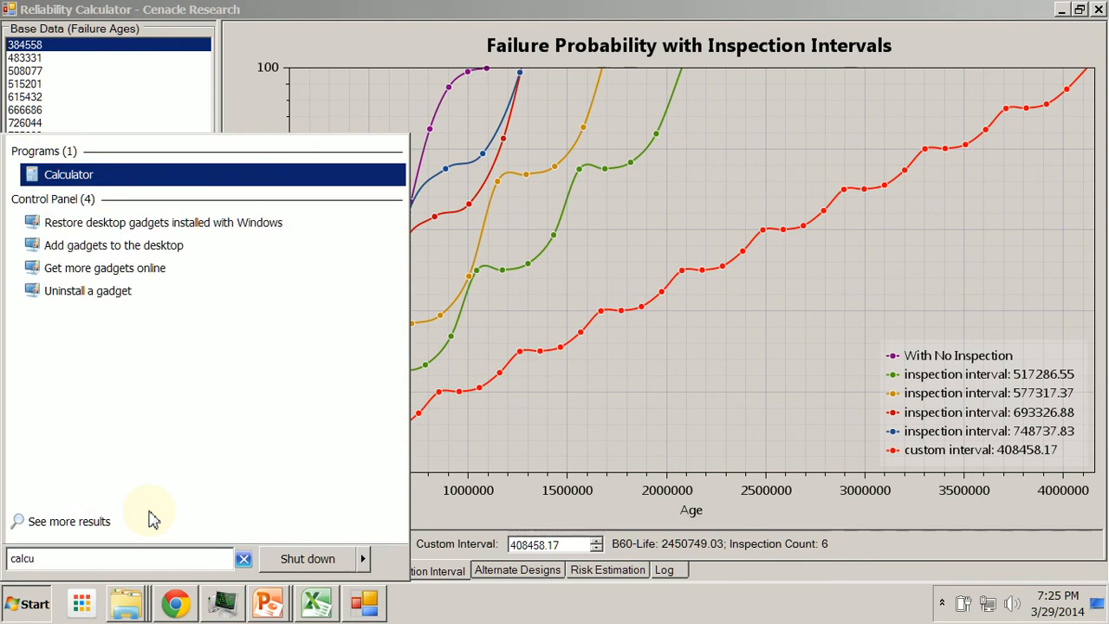
{"action": "key", "text": "Return"}
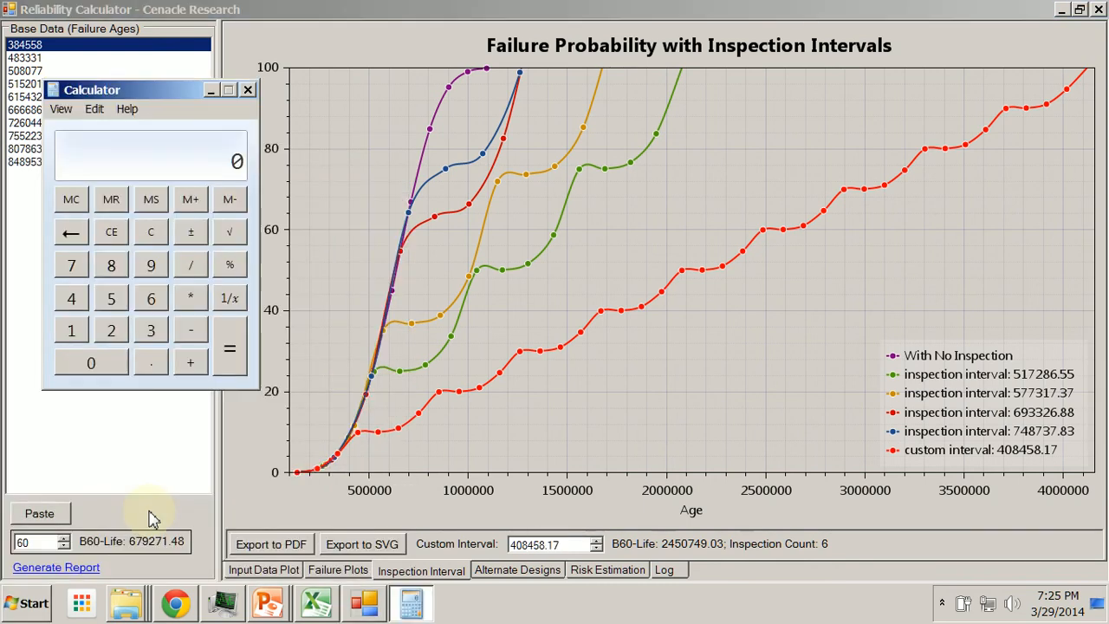
Divide 2450749 by 679271 in Calculator
{"action": "type", "text": "2457"}
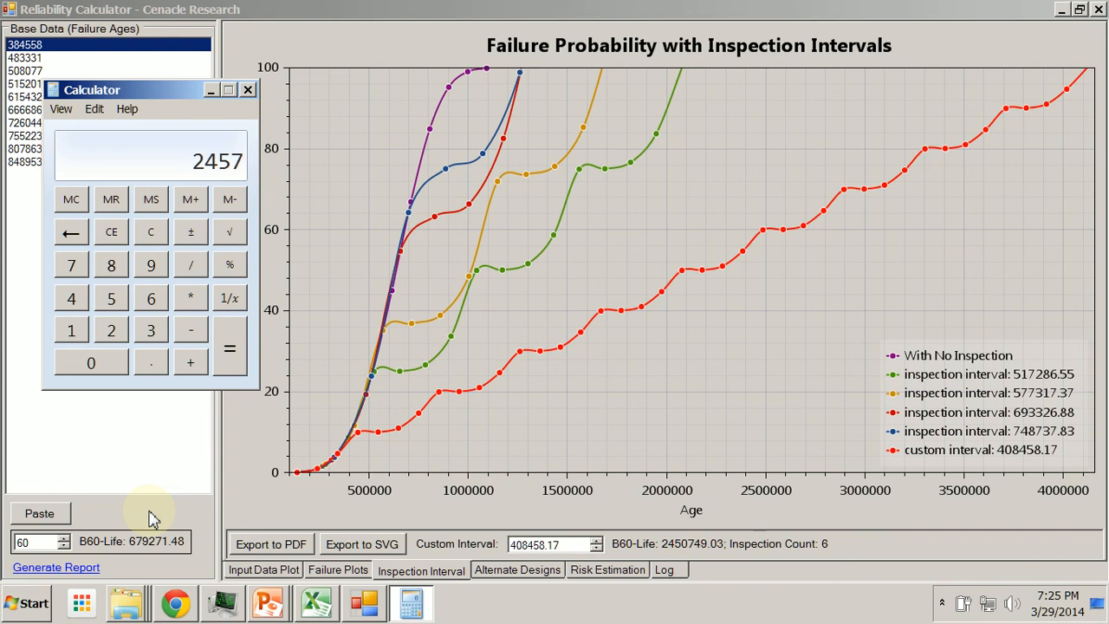
{"action": "type", "text": "0"}
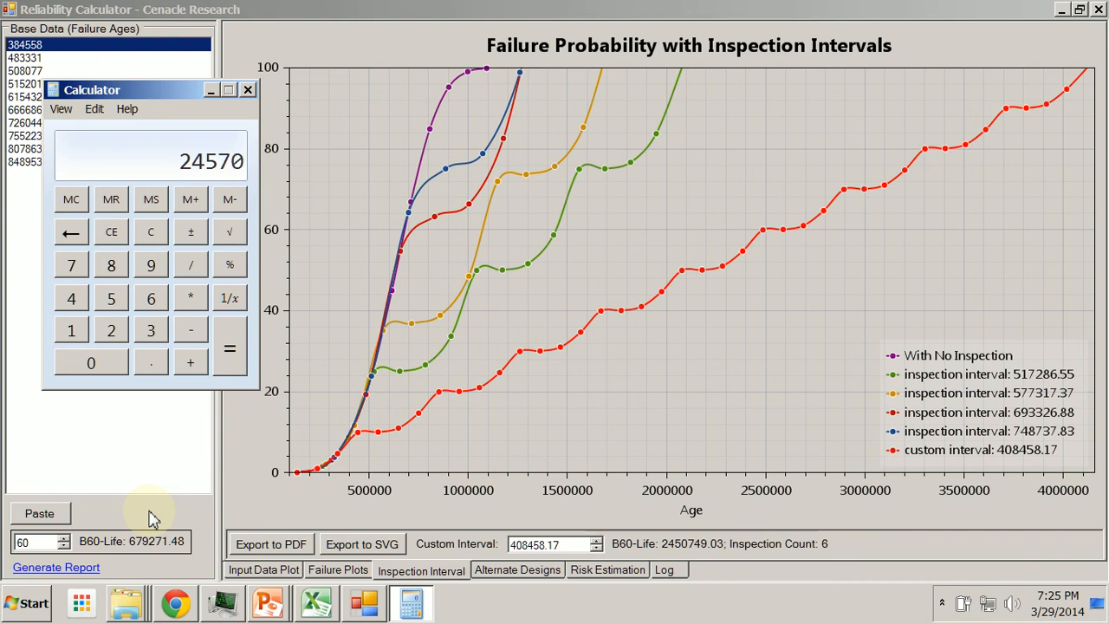
{"action": "key", "text": "BackSpace"}
{"action": "key", "text": "BackSpace"}
{"action": "type", "text": "07"}
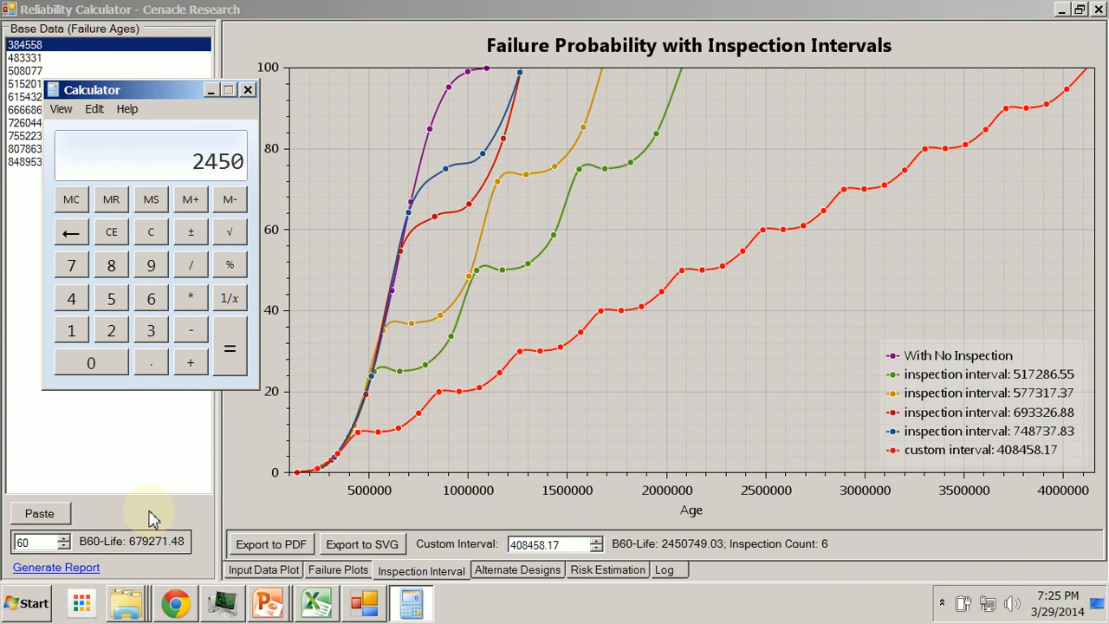
{"action": "type", "text": "49"}
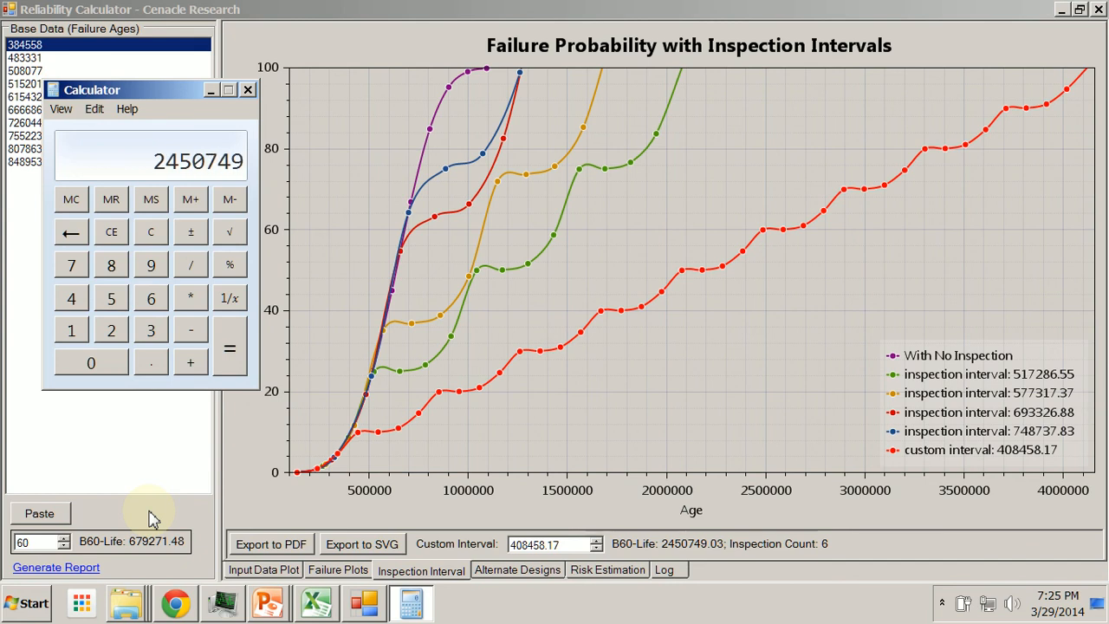
{"action": "key", "text": "slash"}
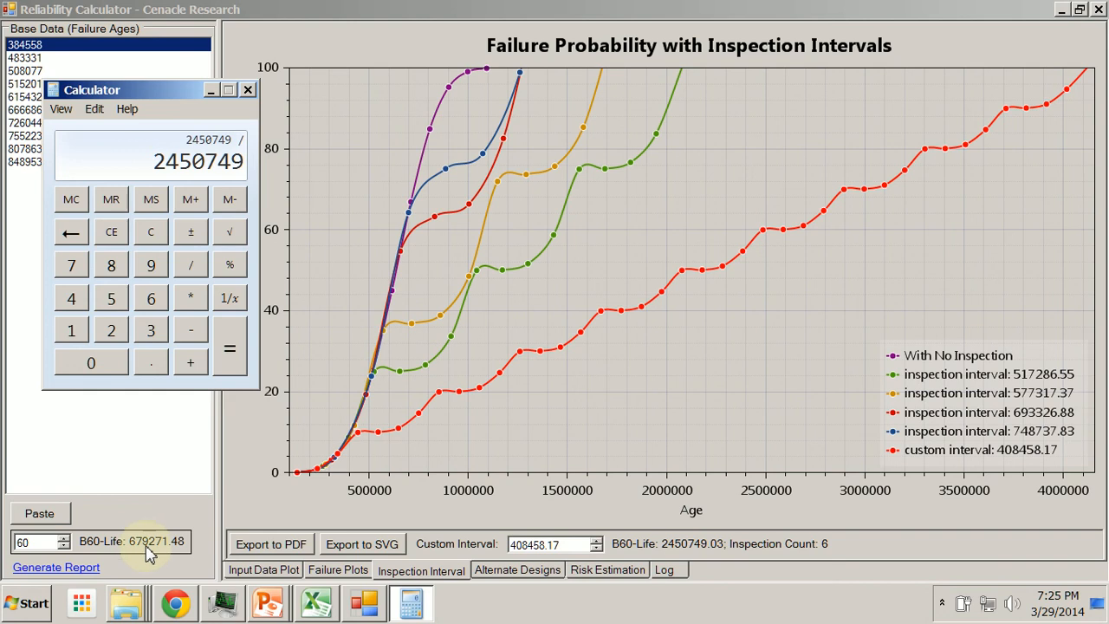
{"action": "type", "text": "67"}
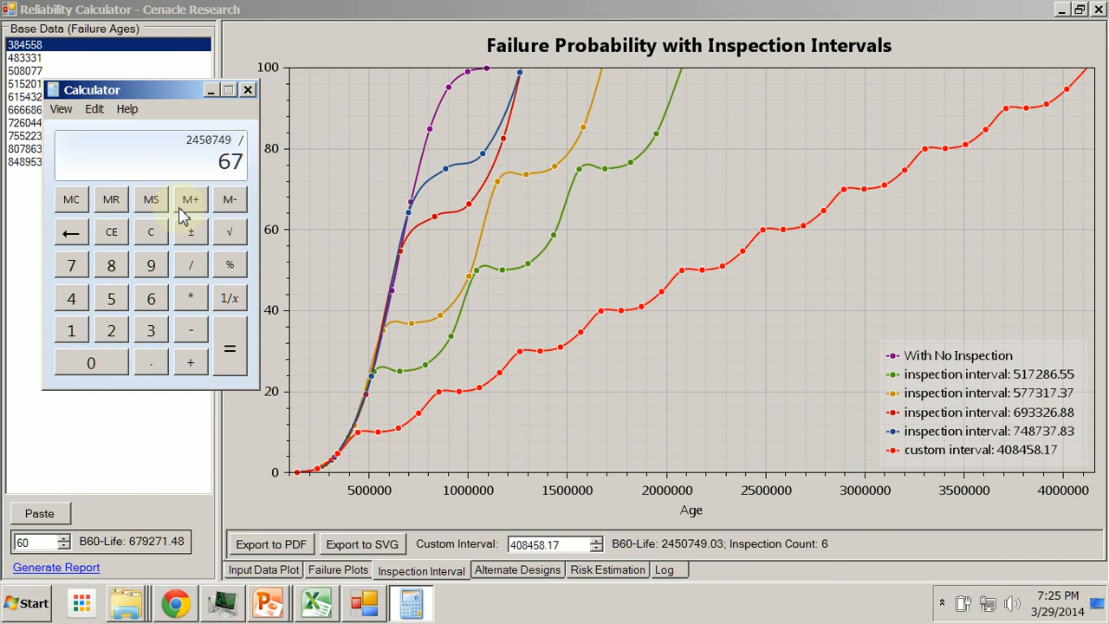
{"action": "type", "text": "9271"}
{"action": "key", "text": "Return"}
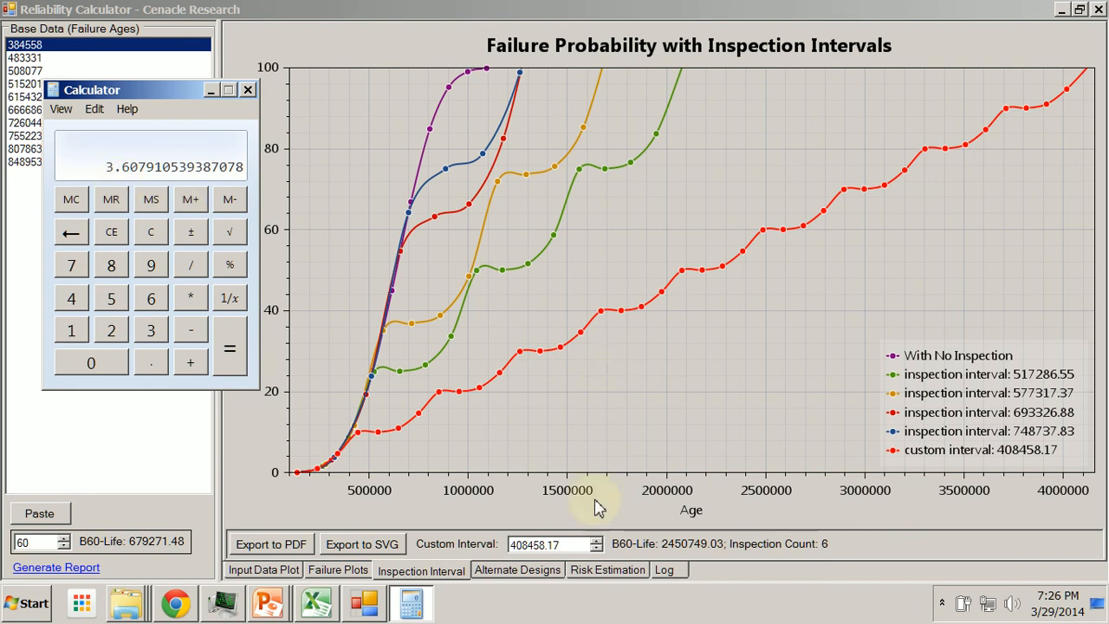
Raise the custom inspection interval in increments up to 582524.54
{"action": "left_click_drag", "start_coordinate": [565, 544], "coordinate": [511, 545]}
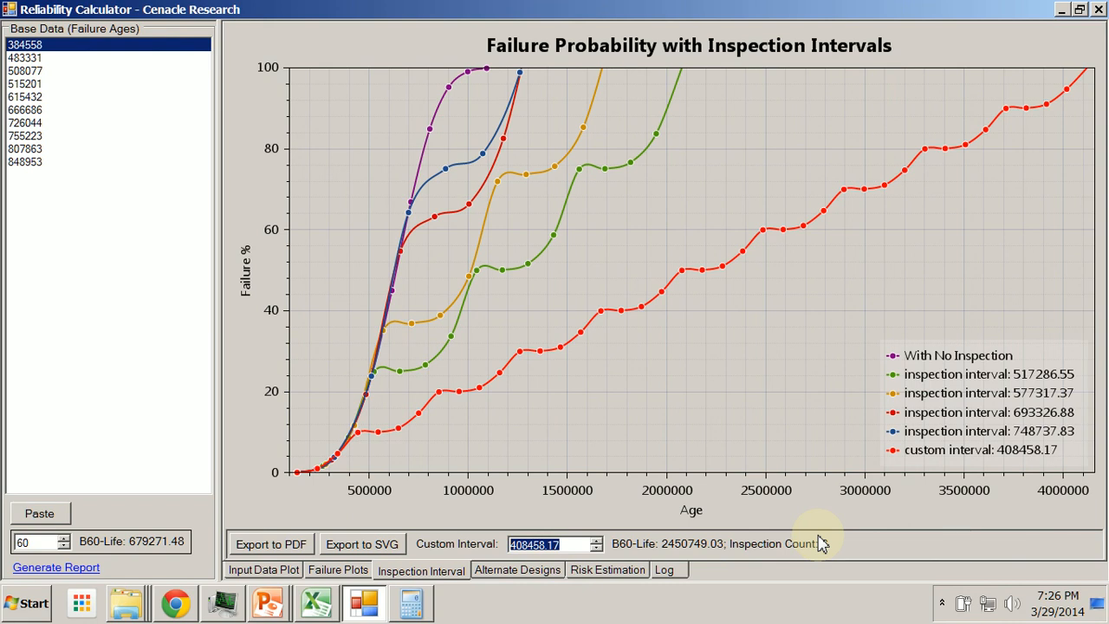
{"action": "left_click", "coordinate": [597, 542]}
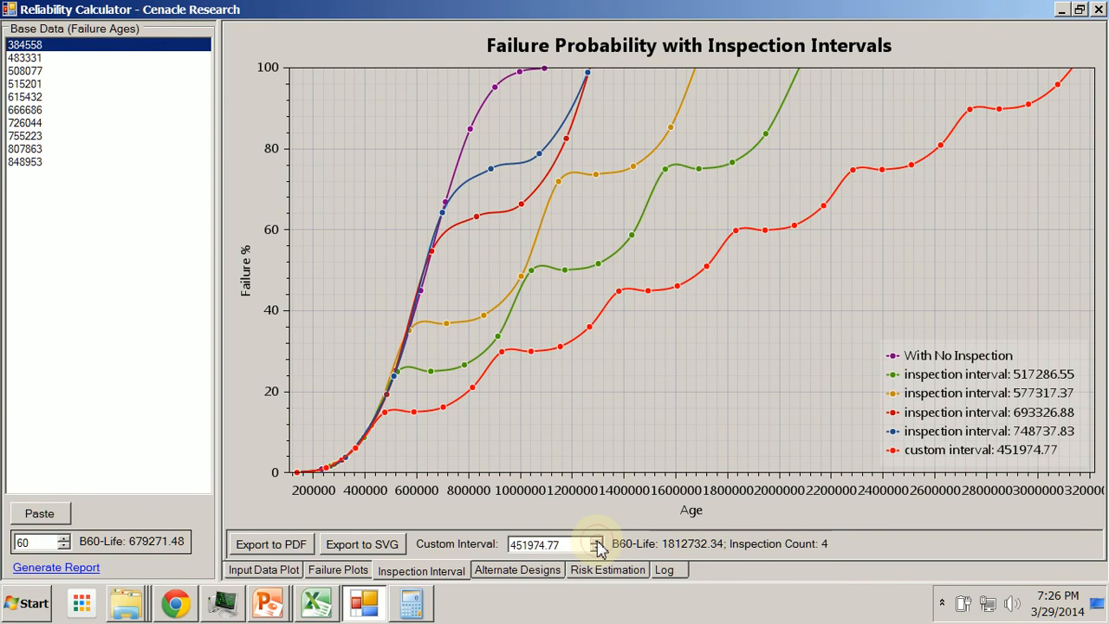
{"action": "left_click", "coordinate": [597, 542]}
{"action": "left_click", "coordinate": [597, 542]}
{"action": "left_click", "coordinate": [597, 543]}
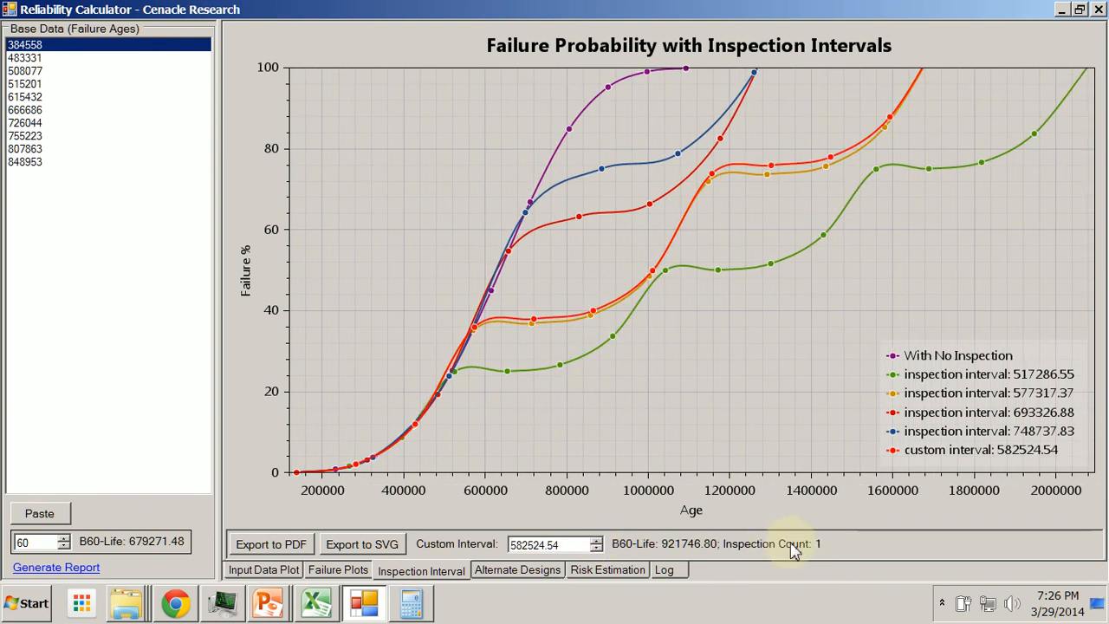
Divide 921746 by 679271 in Calculator
{"action": "left_click_drag", "start_coordinate": [572, 544], "coordinate": [511, 544]}
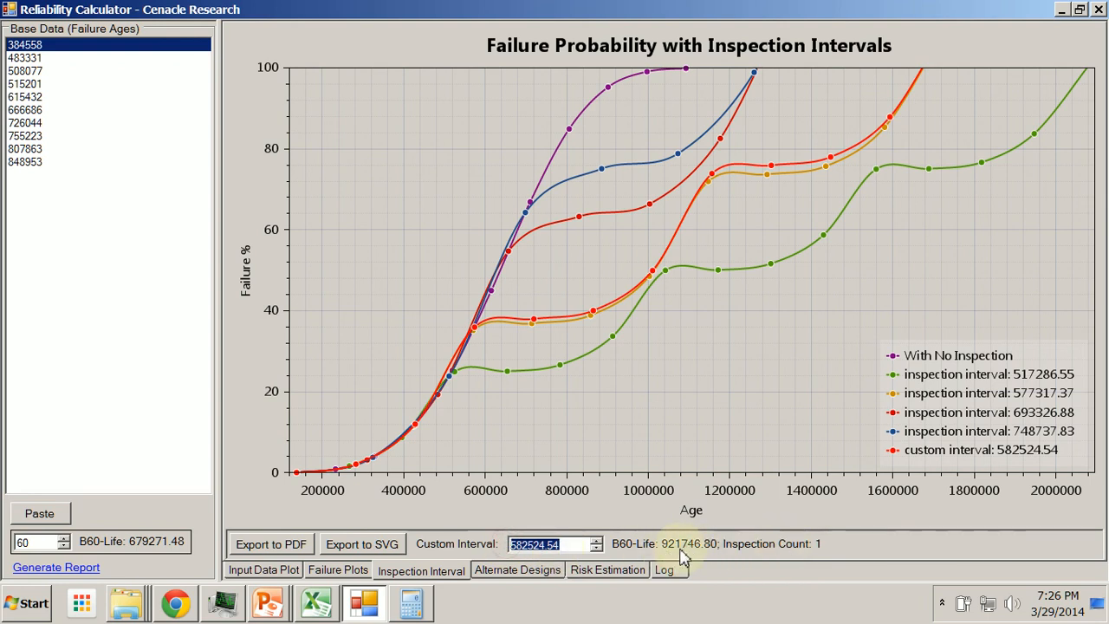
{"action": "left_click", "coordinate": [412, 603]}
{"action": "type", "text": "9"}
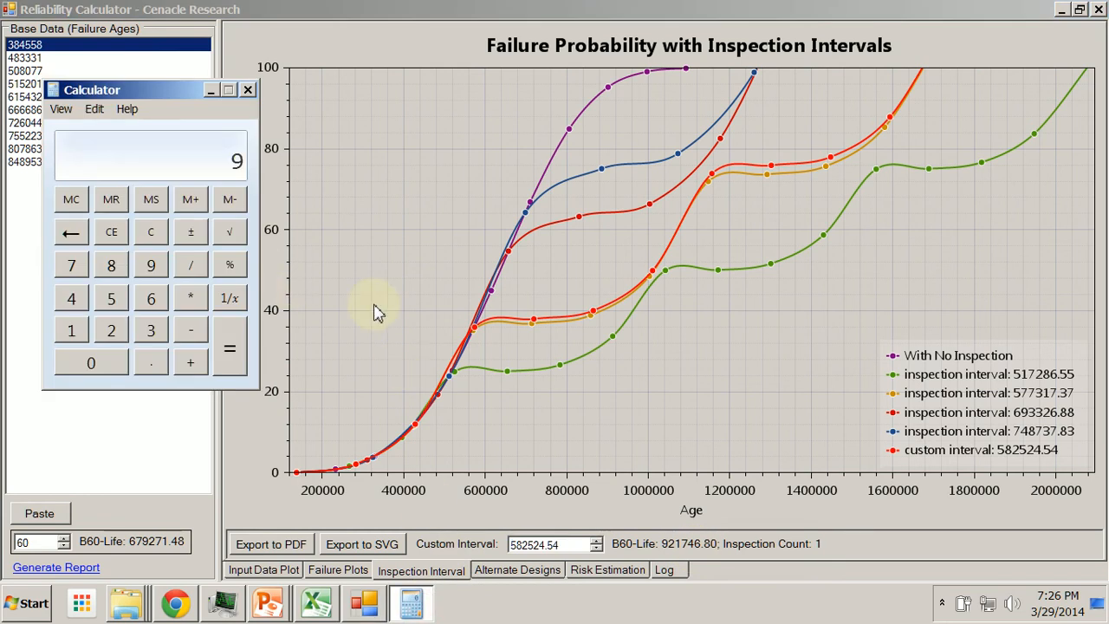
{"action": "type", "text": "21746"}
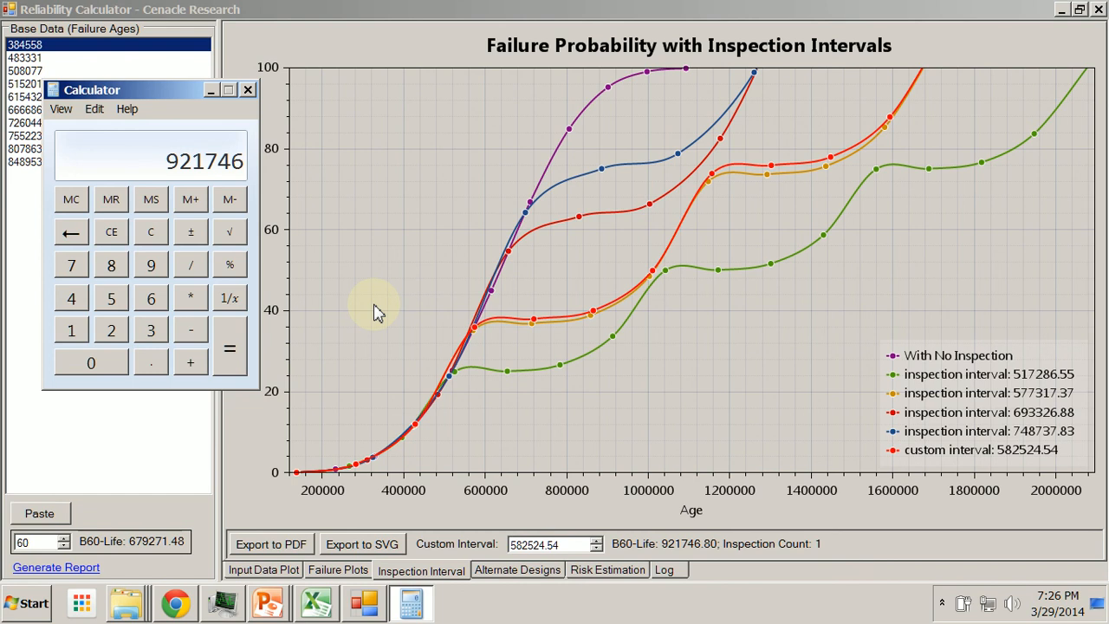
{"action": "type", "text": "/"}
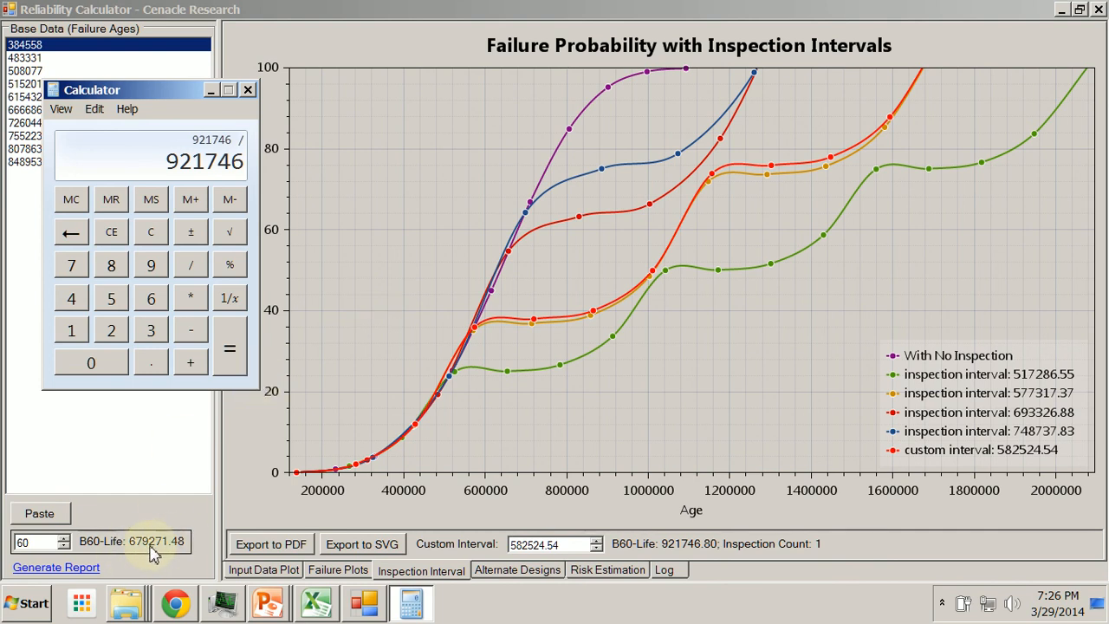
{"action": "type", "text": "67"}
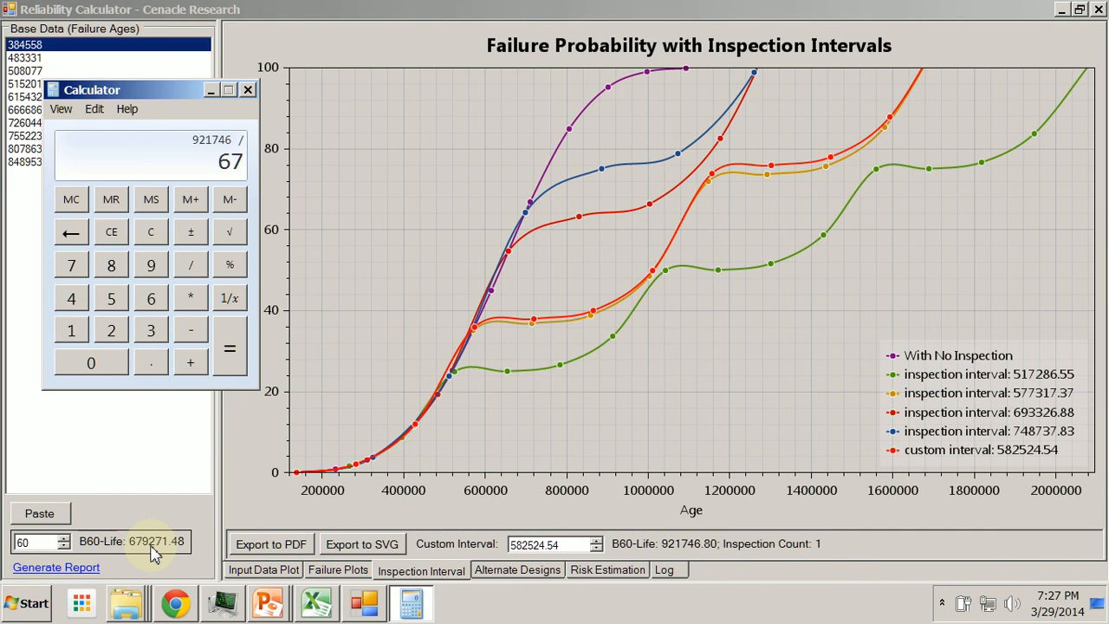
{"action": "type", "text": "9271"}
{"action": "key", "text": "Return"}
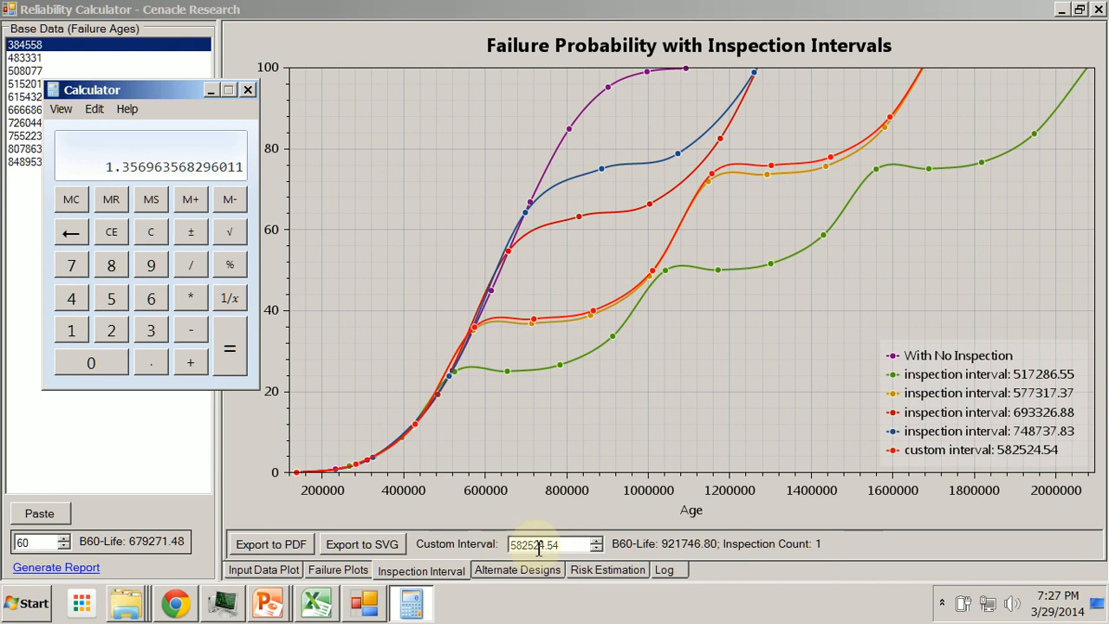
{"action": "left_click_drag", "start_coordinate": [563, 546], "coordinate": [498, 544]}
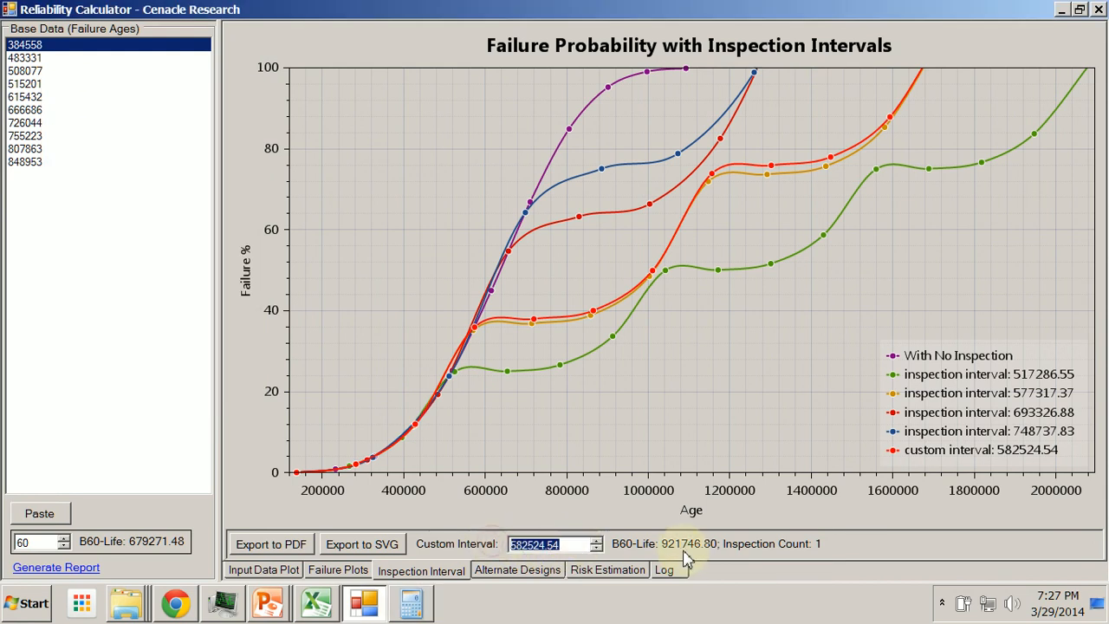
{"action": "left_click", "coordinate": [412, 604]}
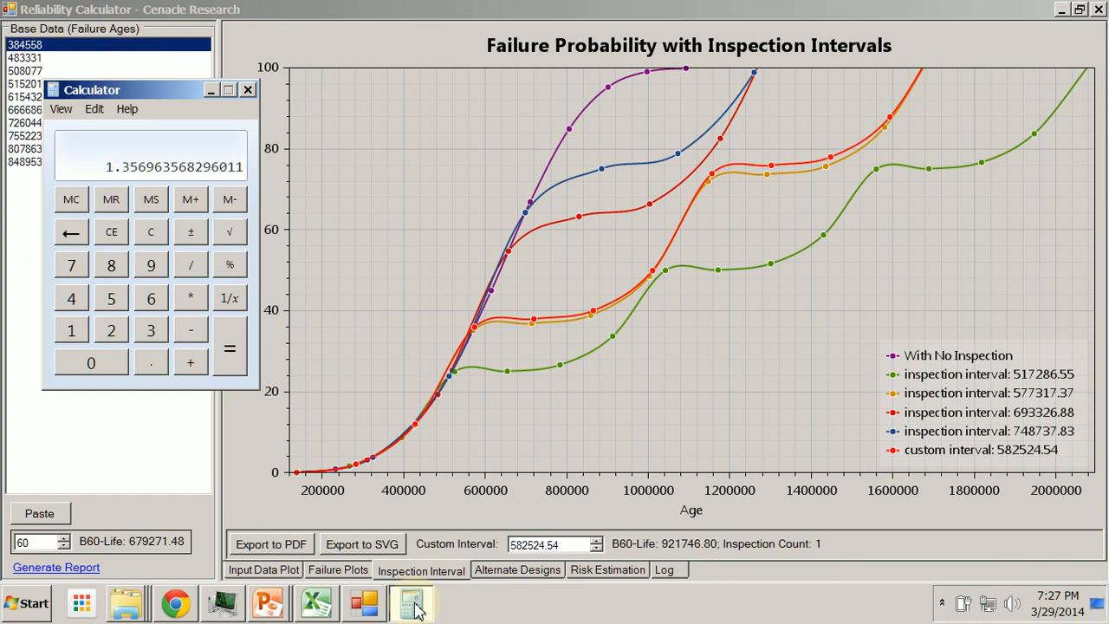
{"action": "left_click", "coordinate": [412, 604]}
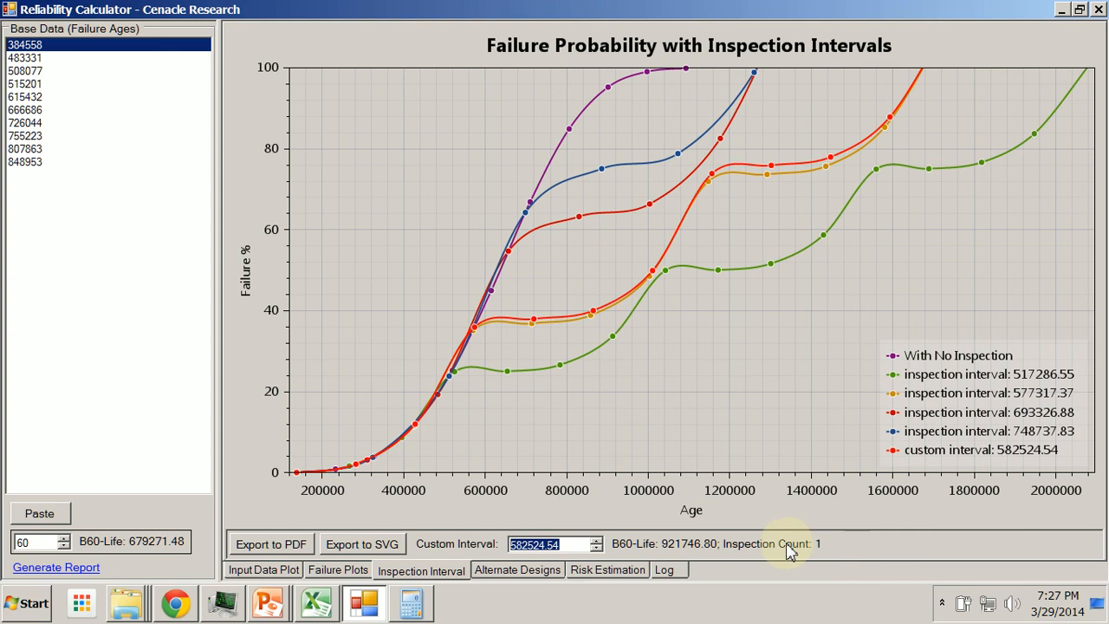
{"action": "left_click", "coordinate": [572, 545]}
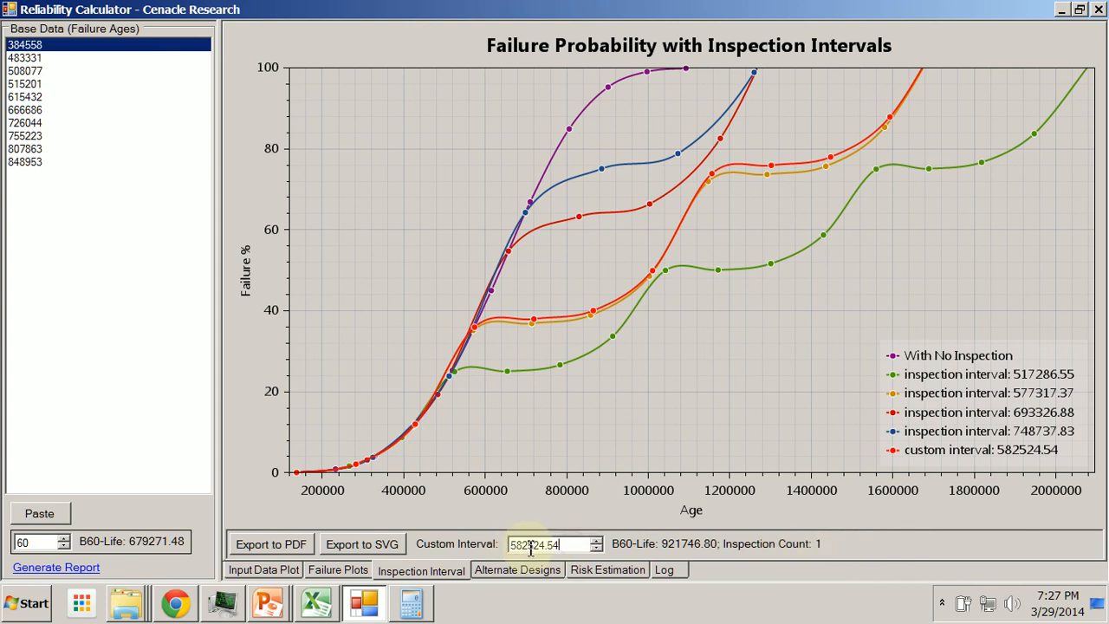
{"action": "left_click_drag", "start_coordinate": [531, 544], "coordinate": [509, 545]}
{"action": "left_click", "coordinate": [411, 602]}
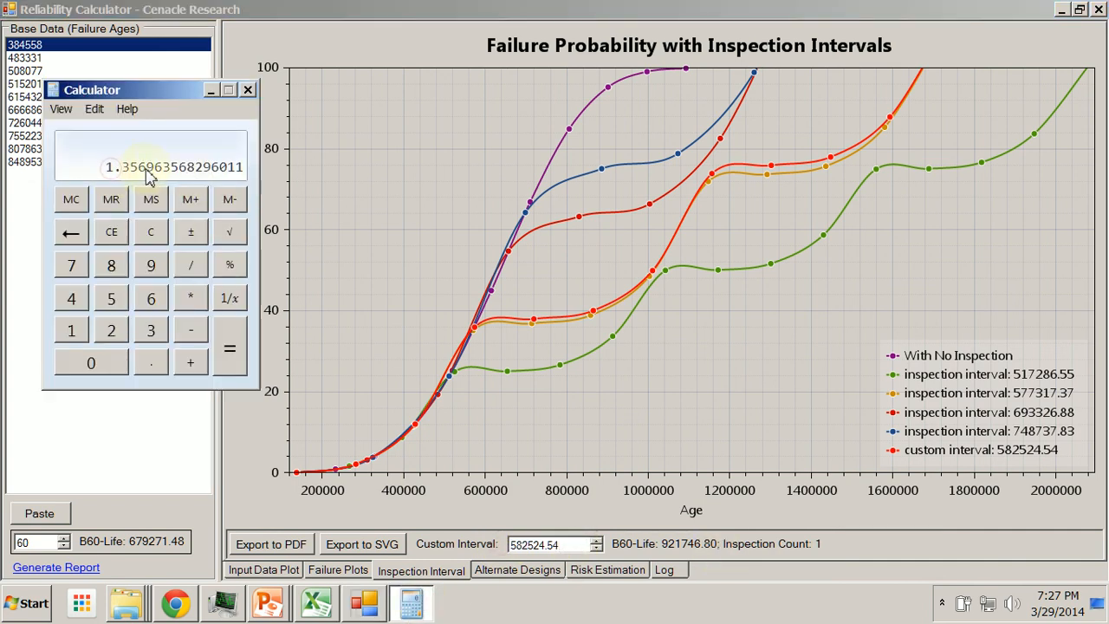
{"action": "left_click", "coordinate": [418, 616]}
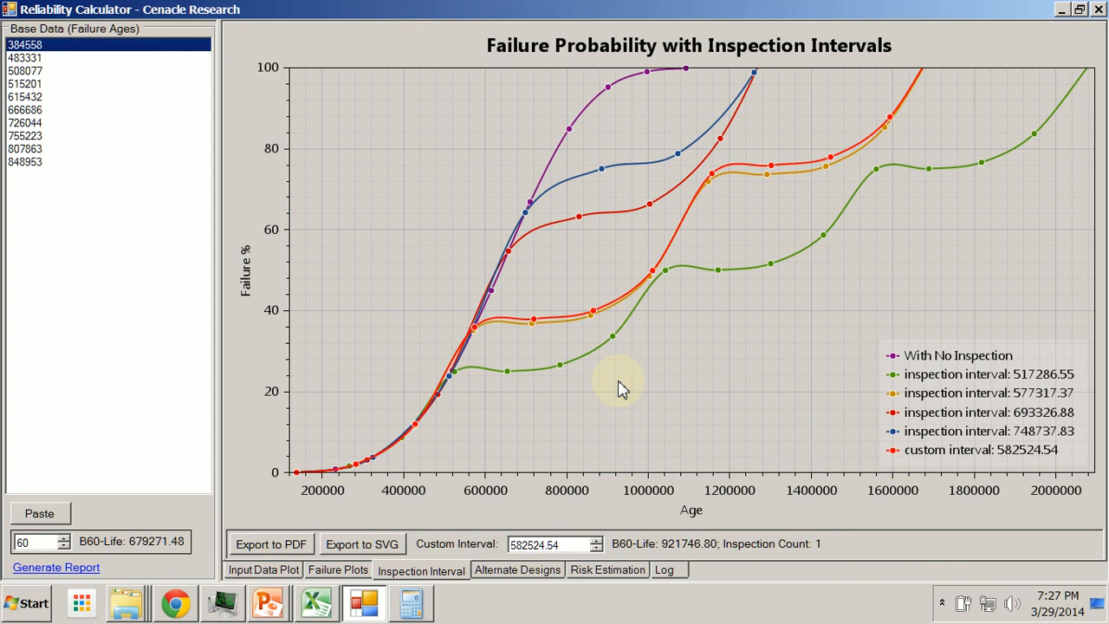
Open and cancel the save dialogs for exporting the plot to PDF and to SVG
{"action": "left_click", "coordinate": [295, 536]}
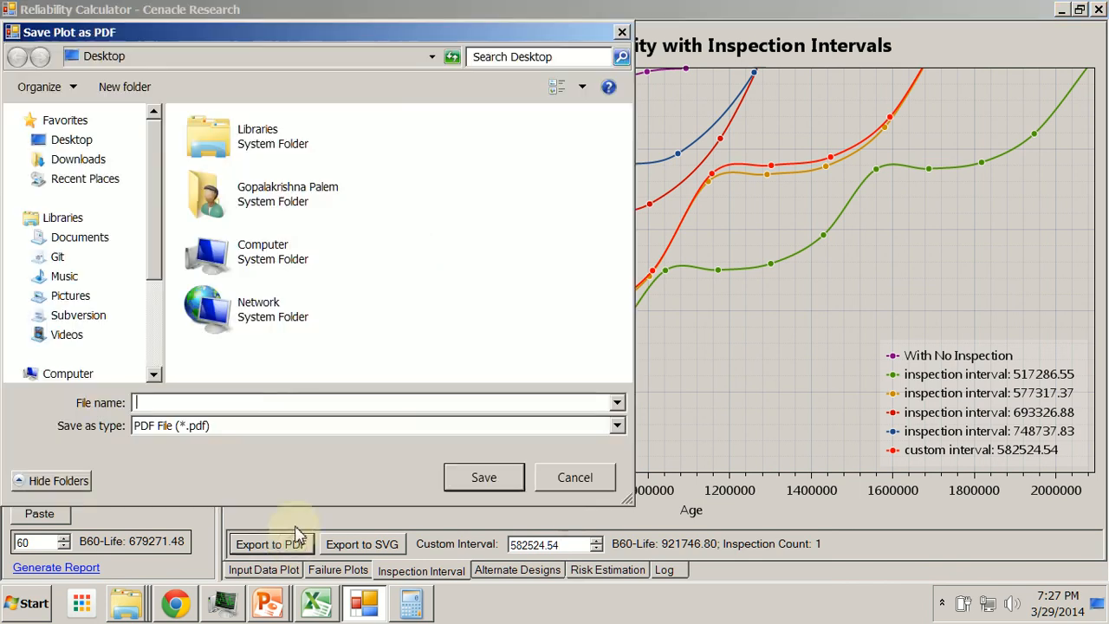
{"action": "left_click", "coordinate": [574, 476]}
{"action": "left_click", "coordinate": [368, 541]}
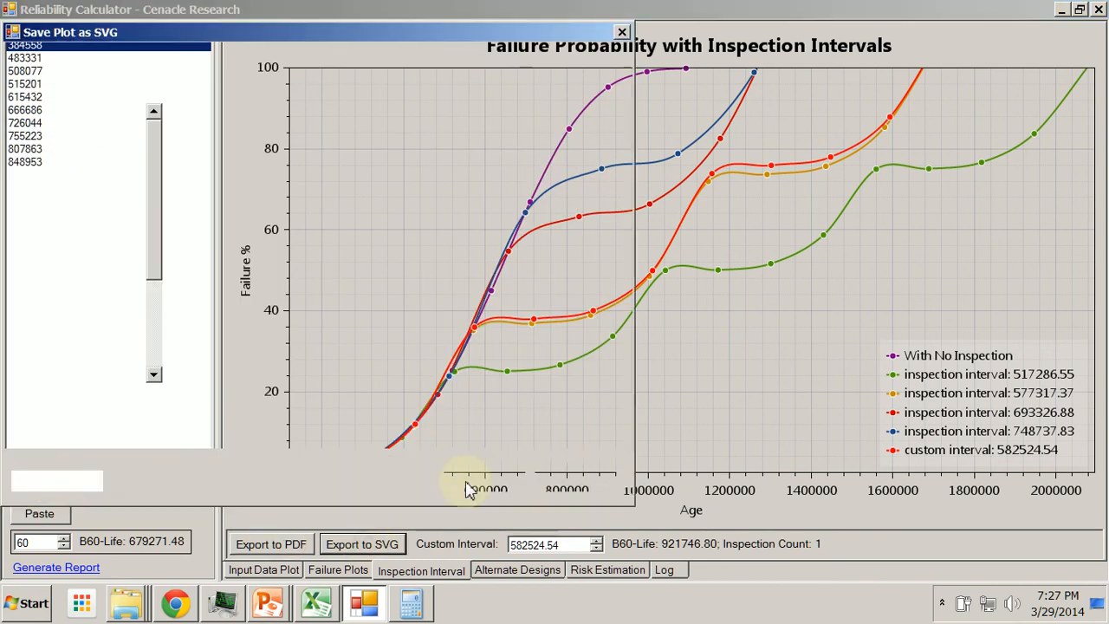
{"action": "left_click", "coordinate": [568, 476]}
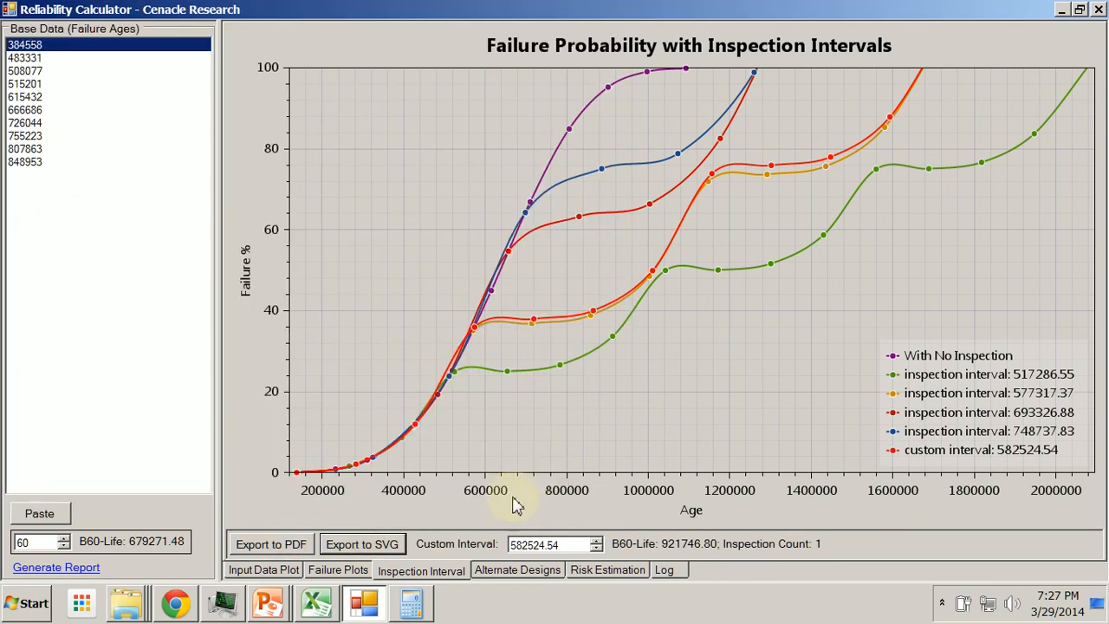
Open and cancel the save dialog for generating the Excel report
{"action": "left_click", "coordinate": [71, 569]}
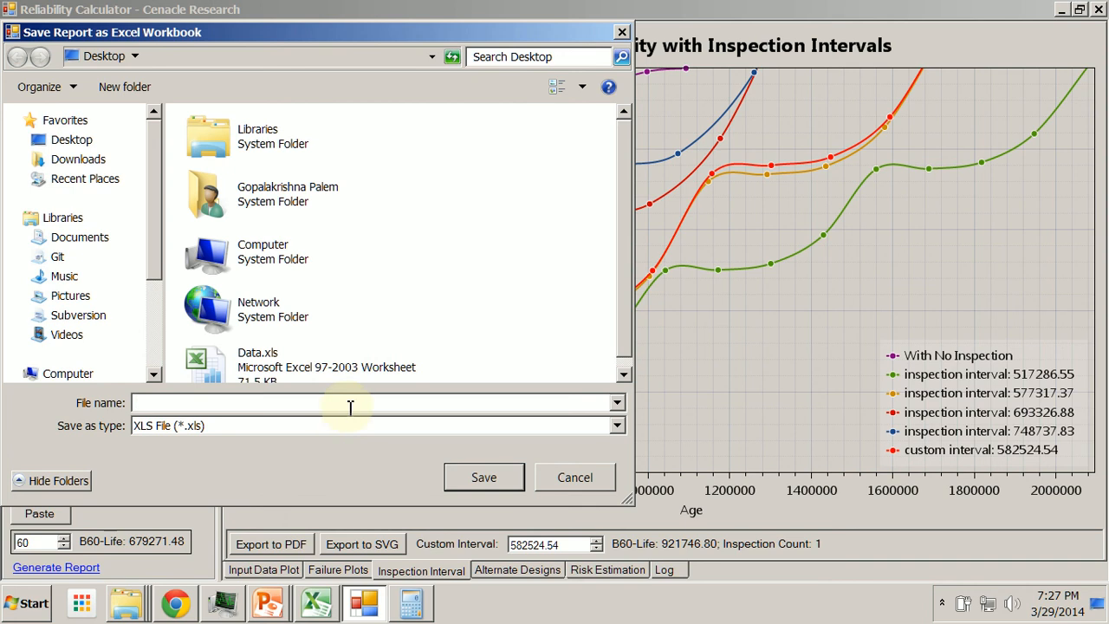
{"action": "left_click", "coordinate": [568, 477]}
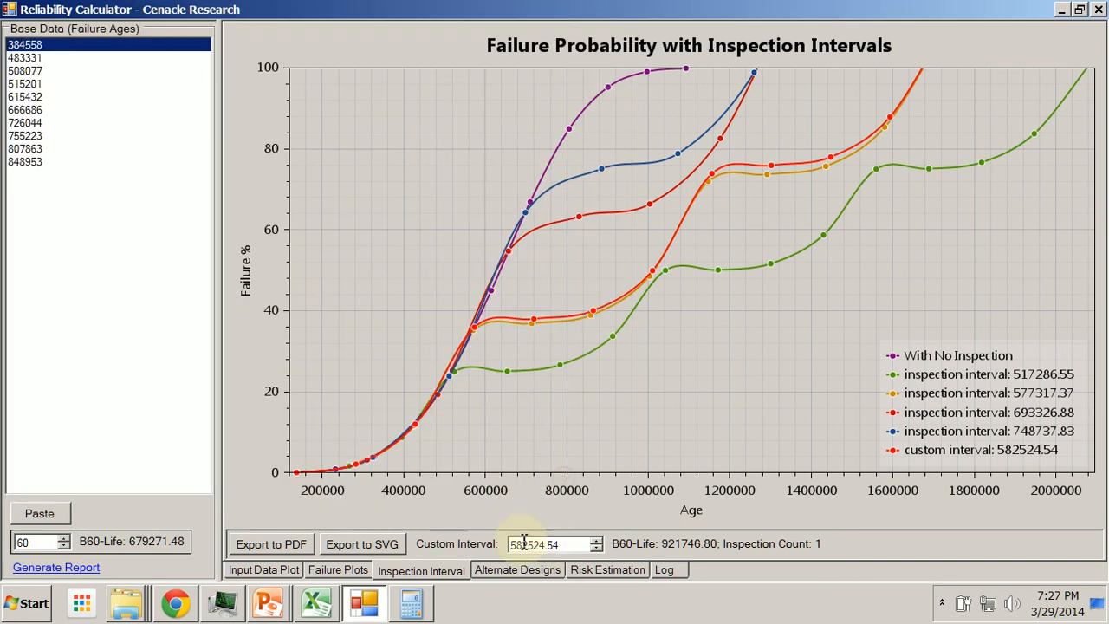